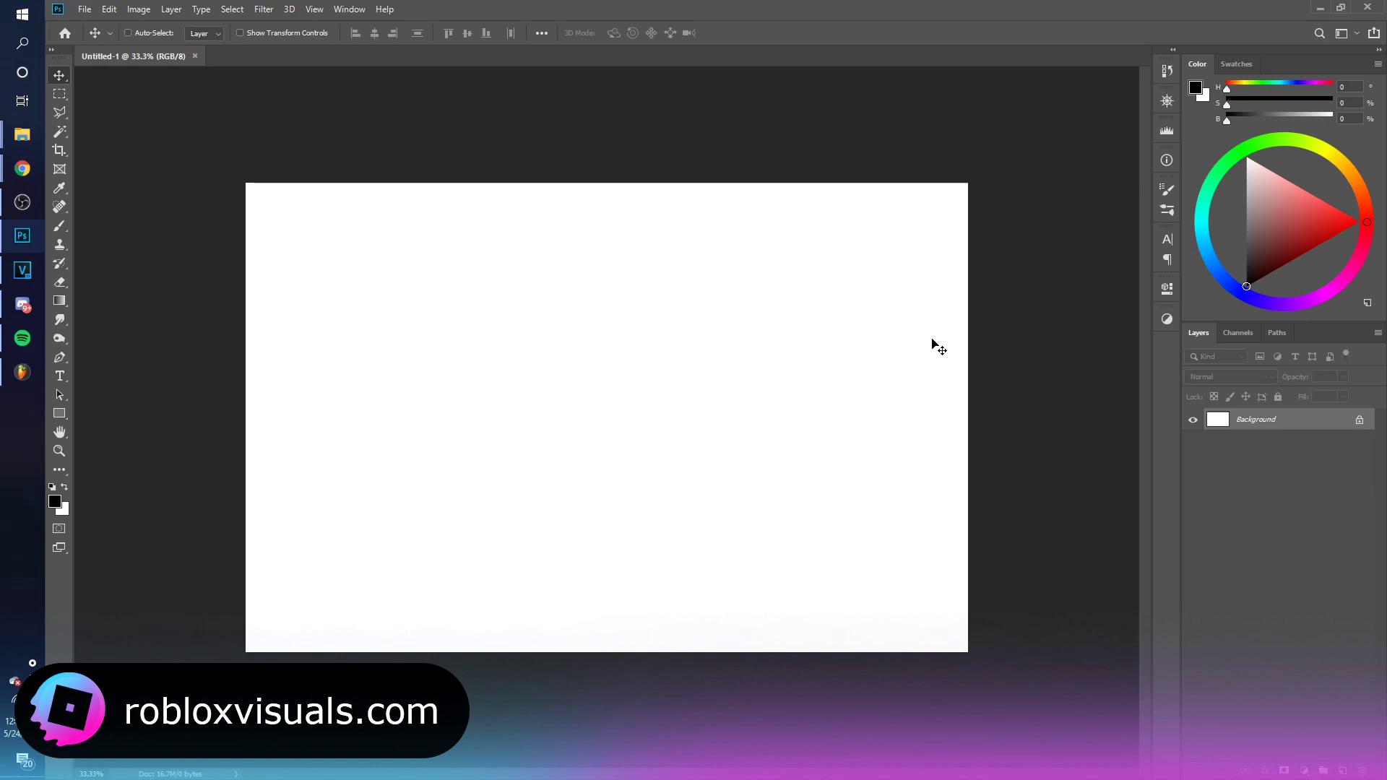
Step: Draw a large black circle at the canvas centre on a new layer with the Ellipse tool
key("shift+u")
right_click(69, 416)
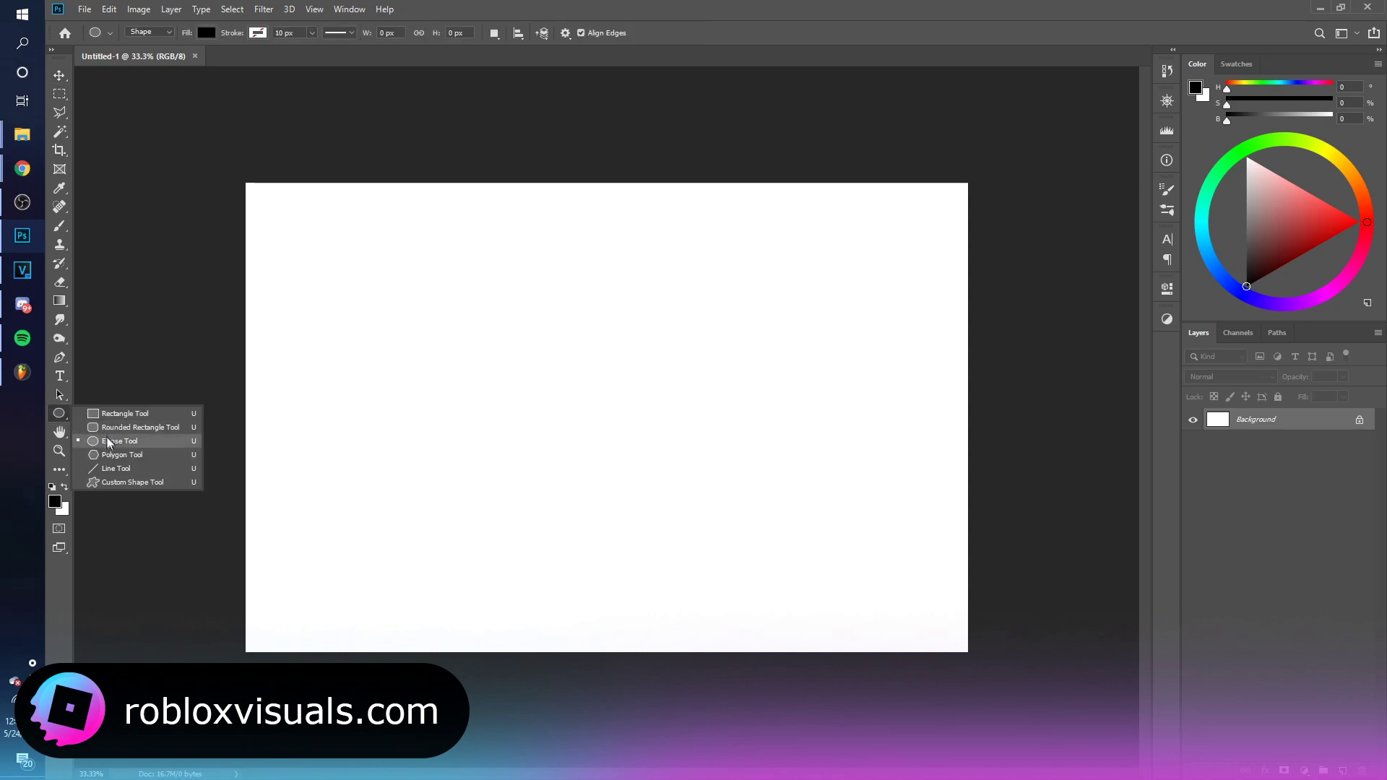
key("ctrl+shift+alt+n")
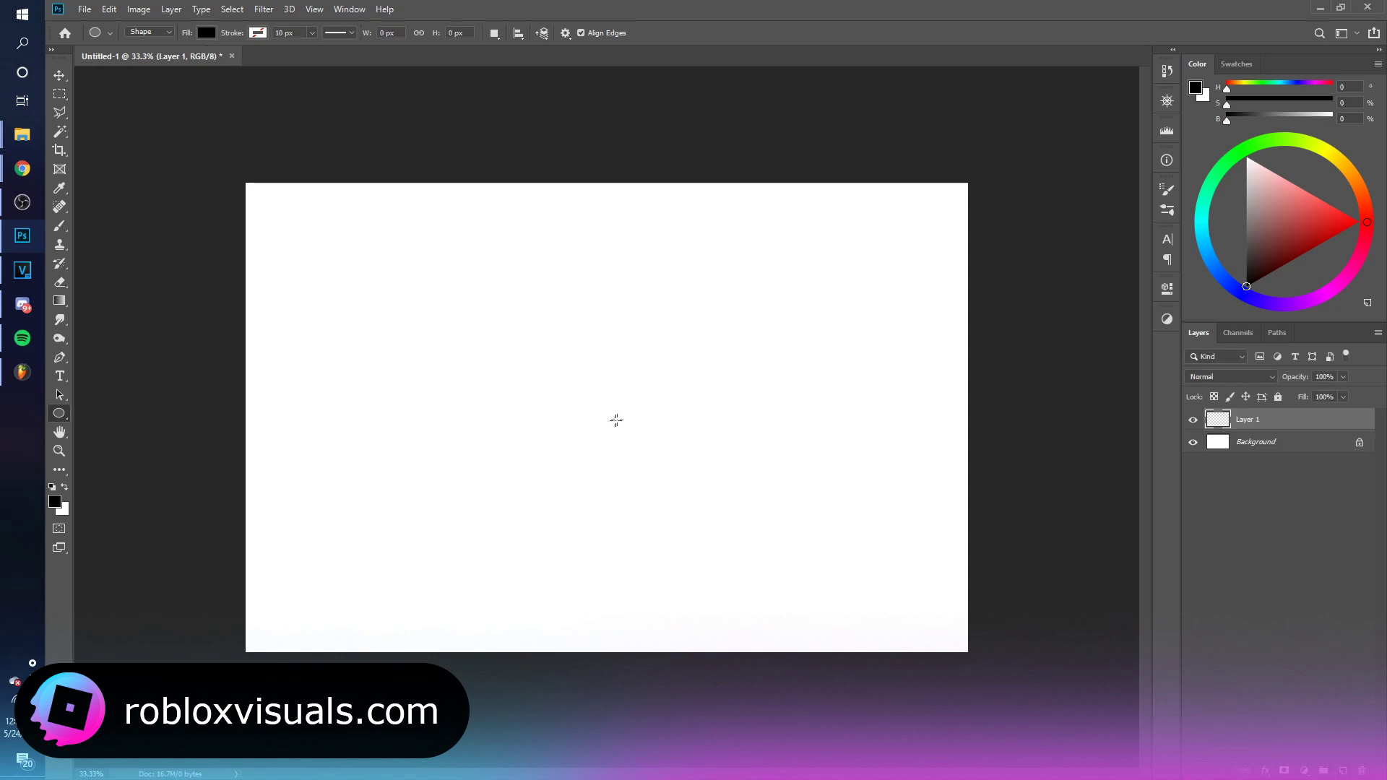
mouse_move(615, 420)
left_mouse_down()
mouse_move(700, 309)
mouse_move(802, 254)
left_mouse_up()
left_click(1123, 284)
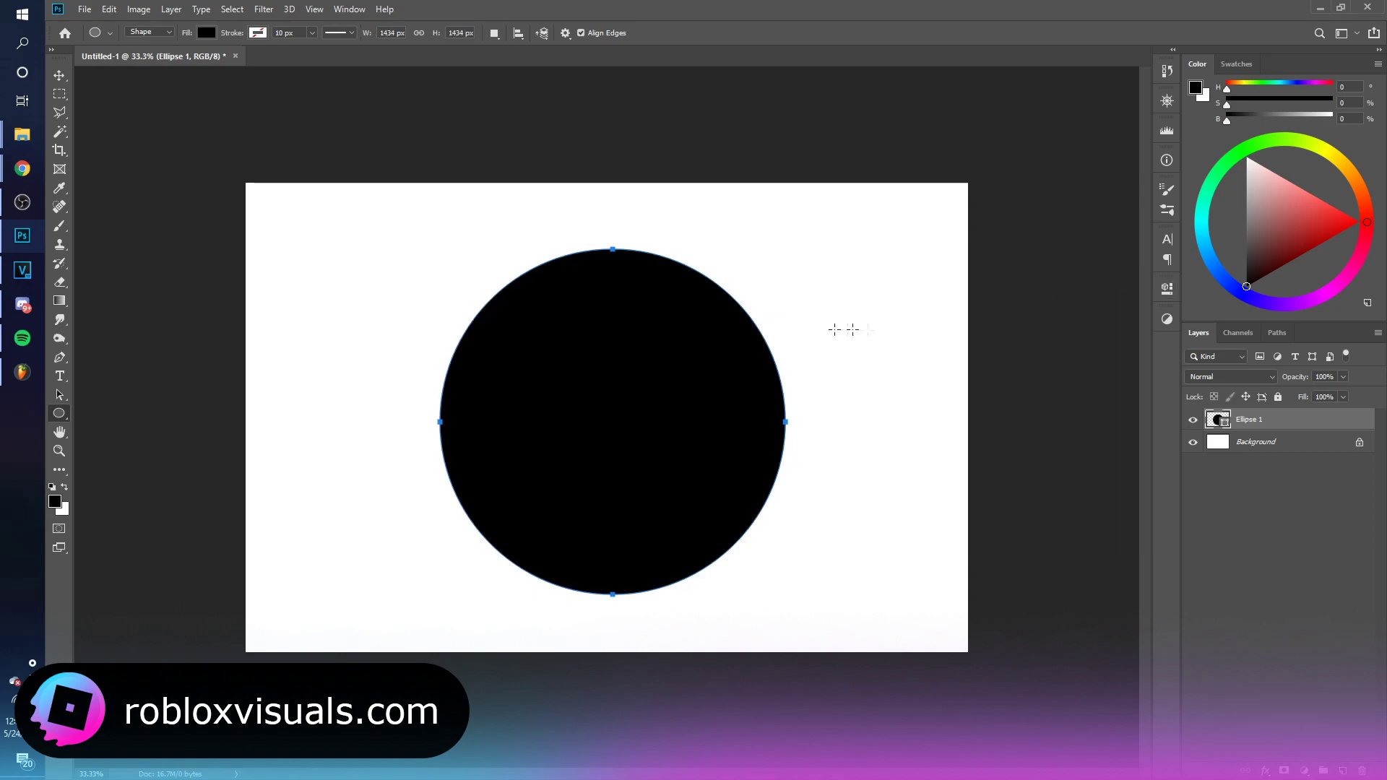
left_click(60, 76)
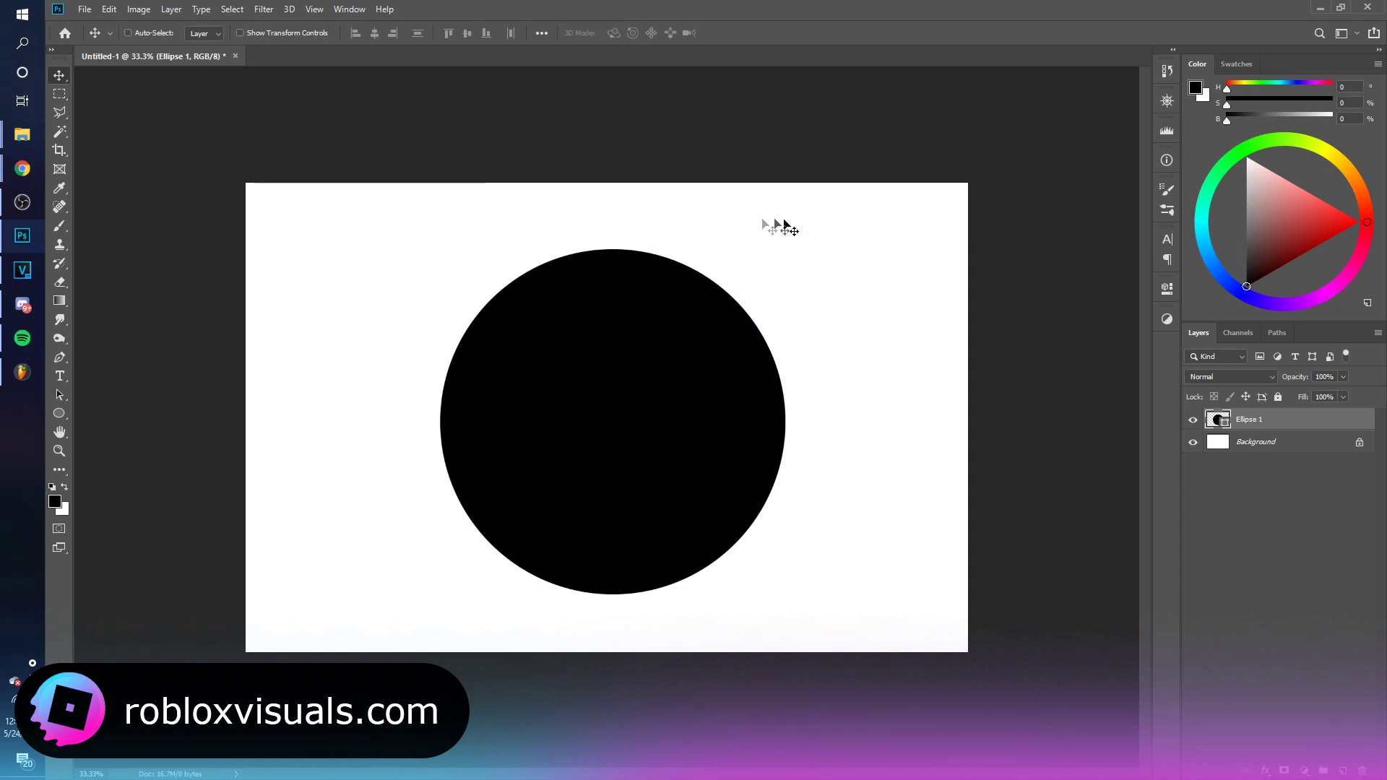
Step: Nudge the circle up and give it a Gradient Overlay in Normal mode at 100% opacity
key("shift+Up")
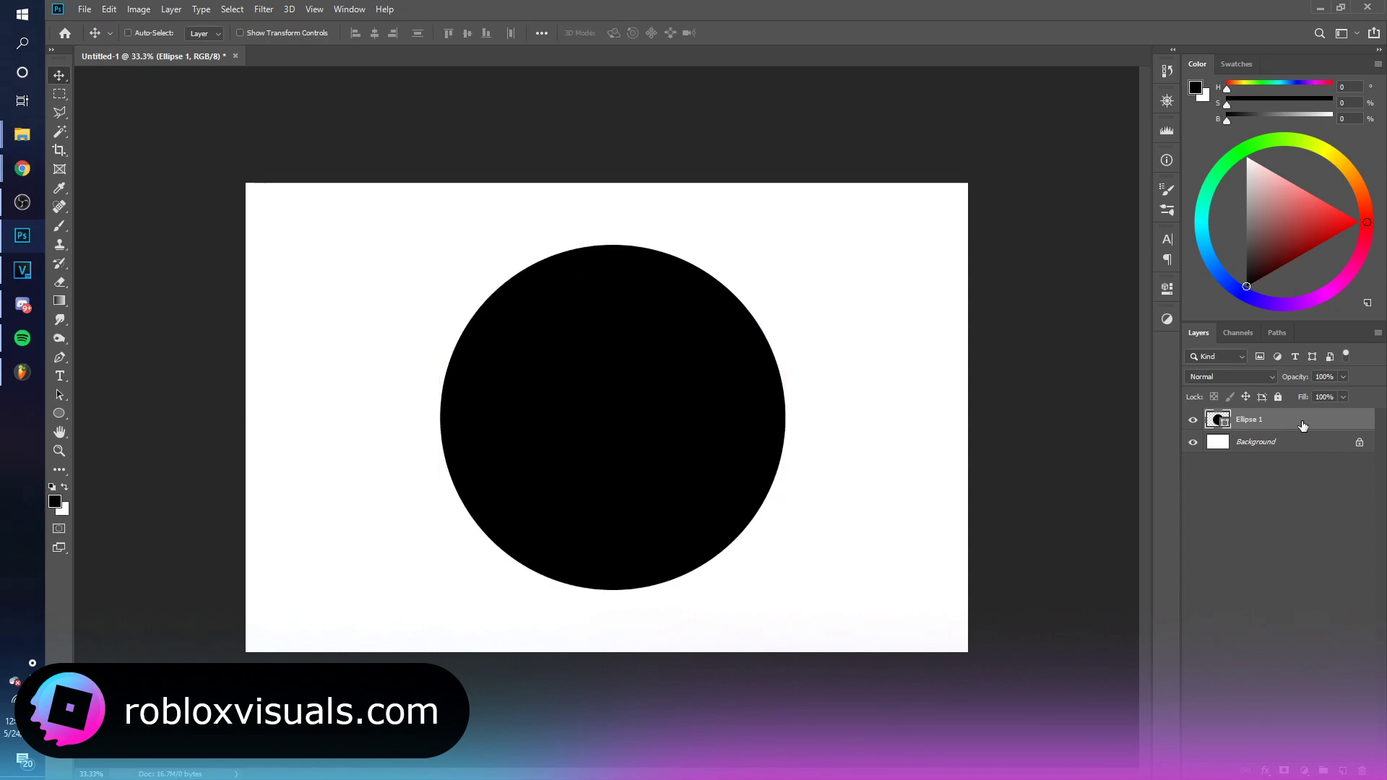
double_click(1303, 426)
left_click(878, 550)
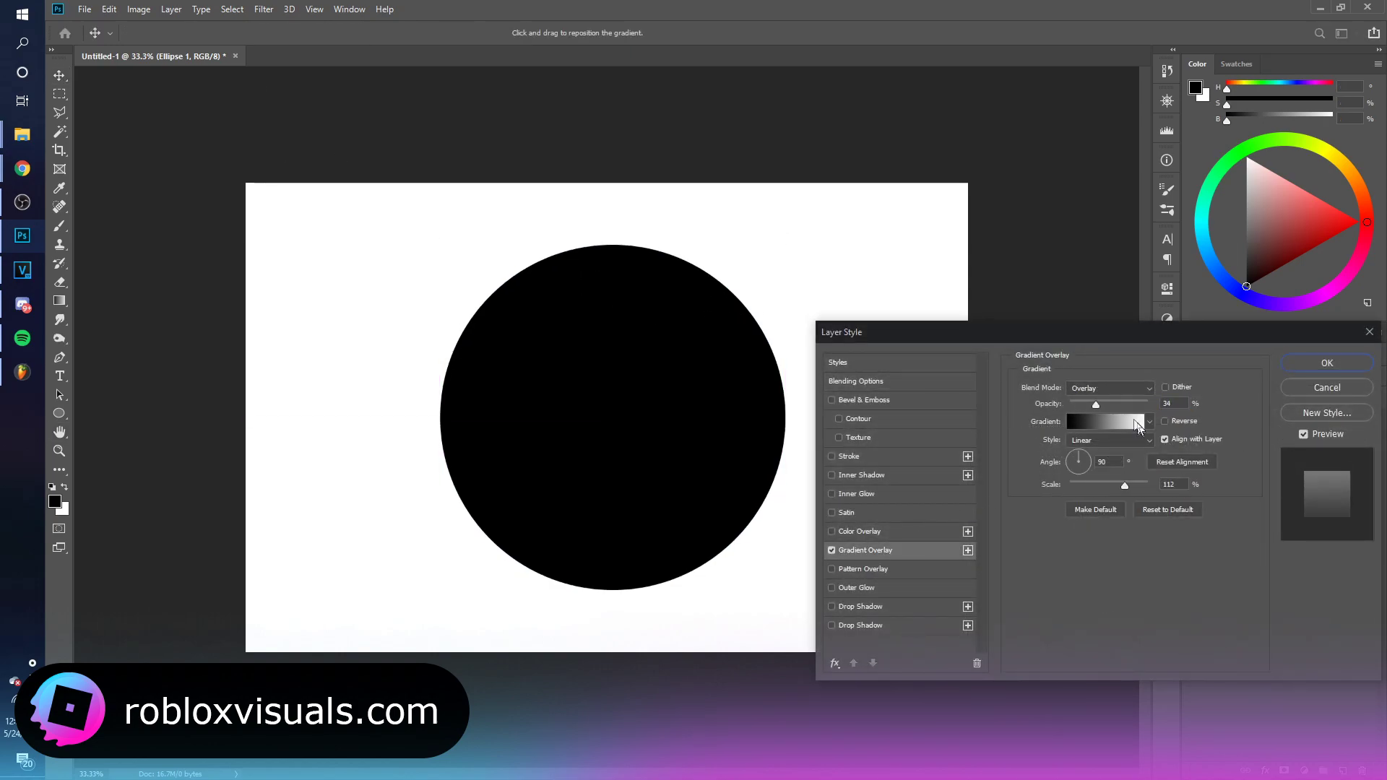
left_click_drag(1094, 403, 1148, 403)
left_click(1128, 387)
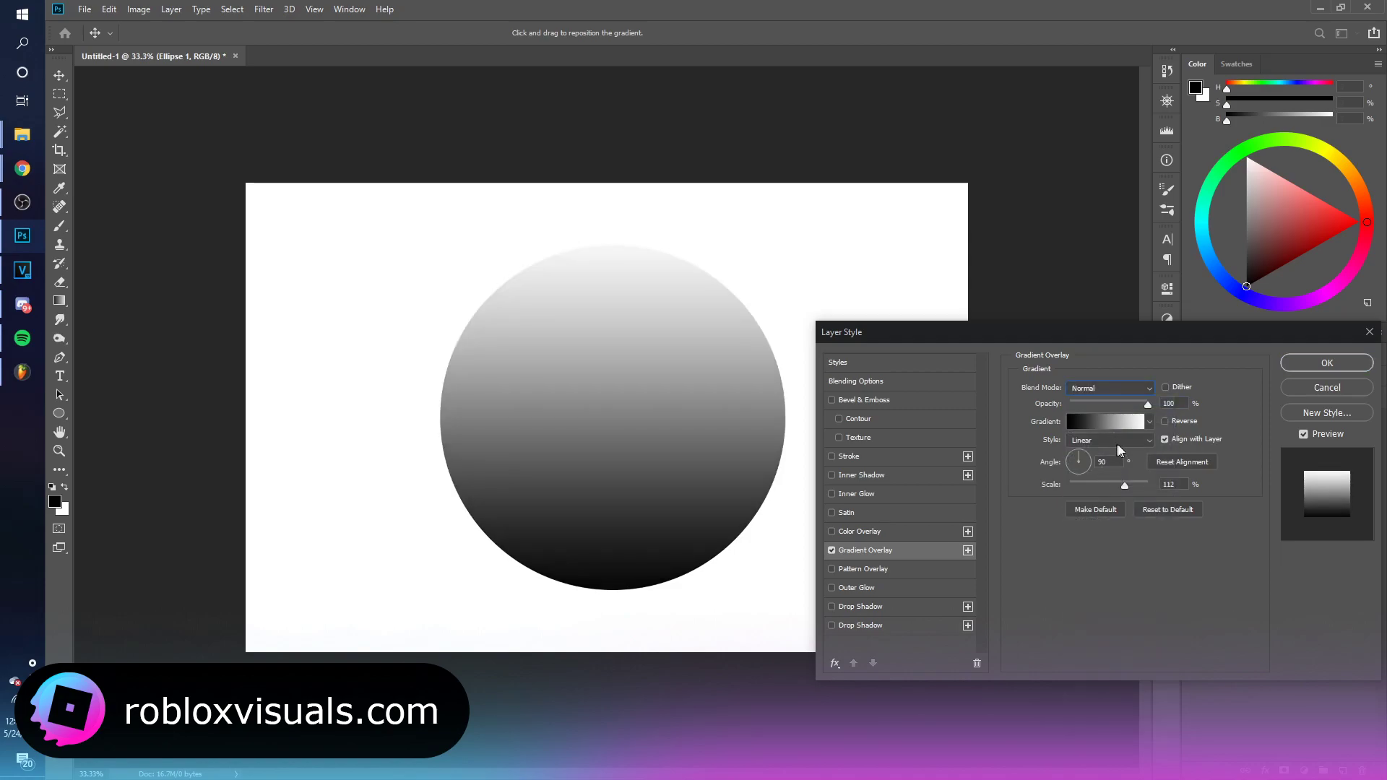
Step: Set the gradient stops to light and darker blue shades, then apply the gradient
left_click(1106, 424)
double_click(1000, 444)
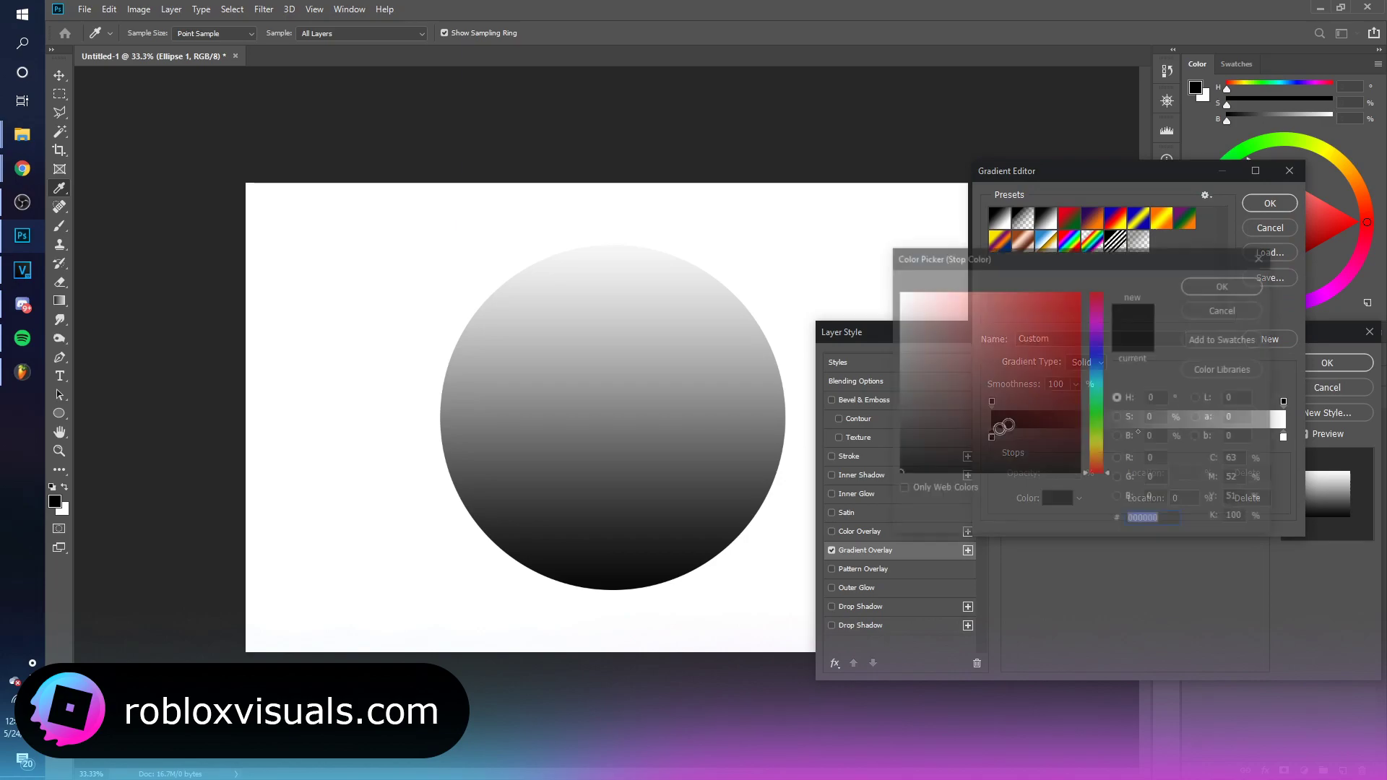
left_click(1097, 369)
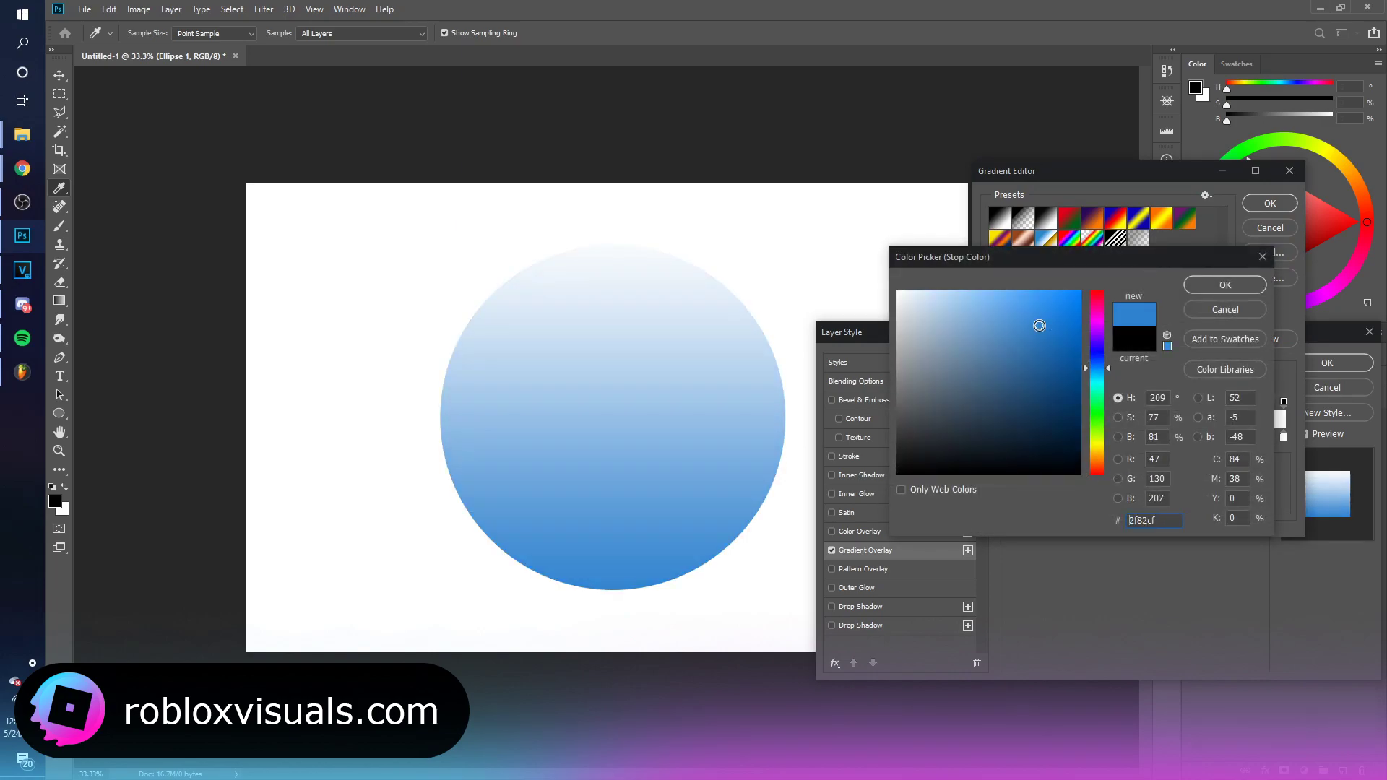
left_click_drag(1053, 319, 1047, 328)
left_click(1204, 285)
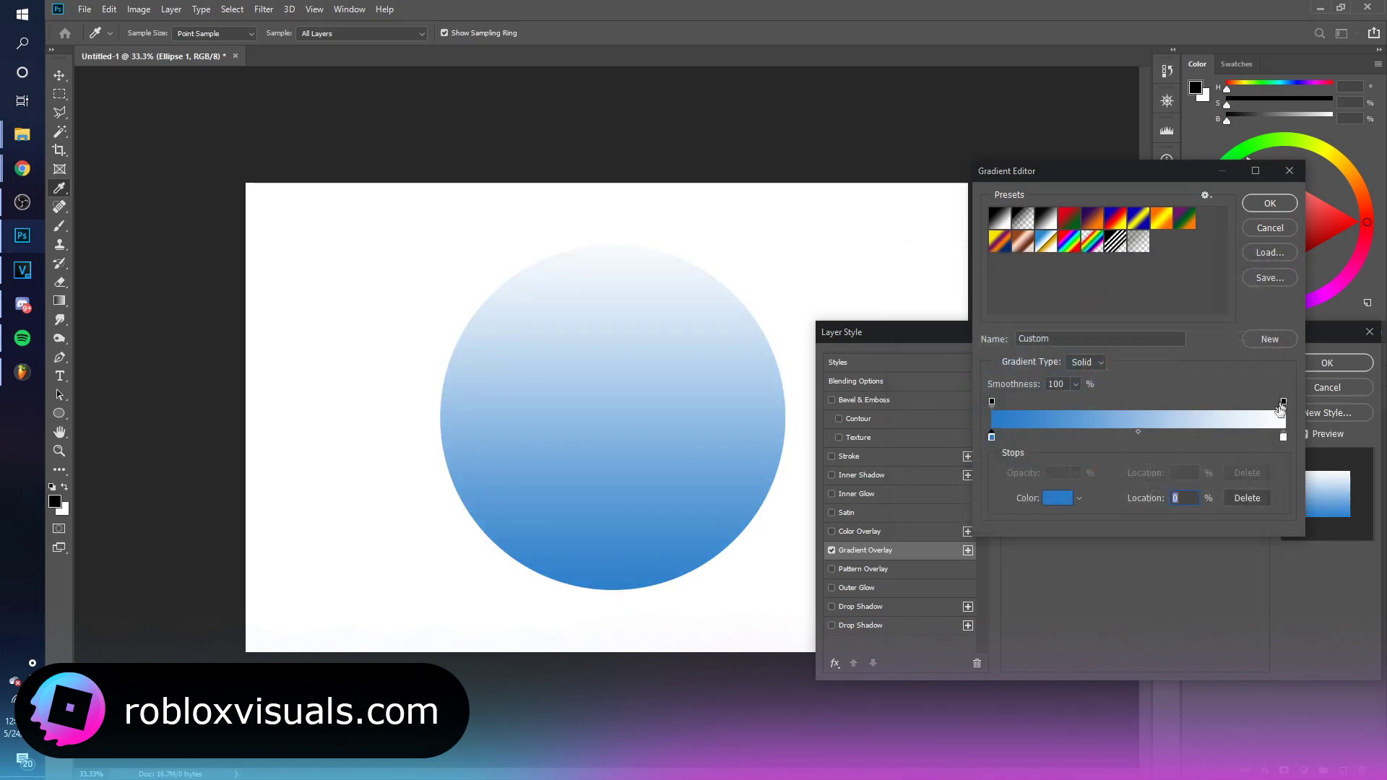
double_click(1281, 438)
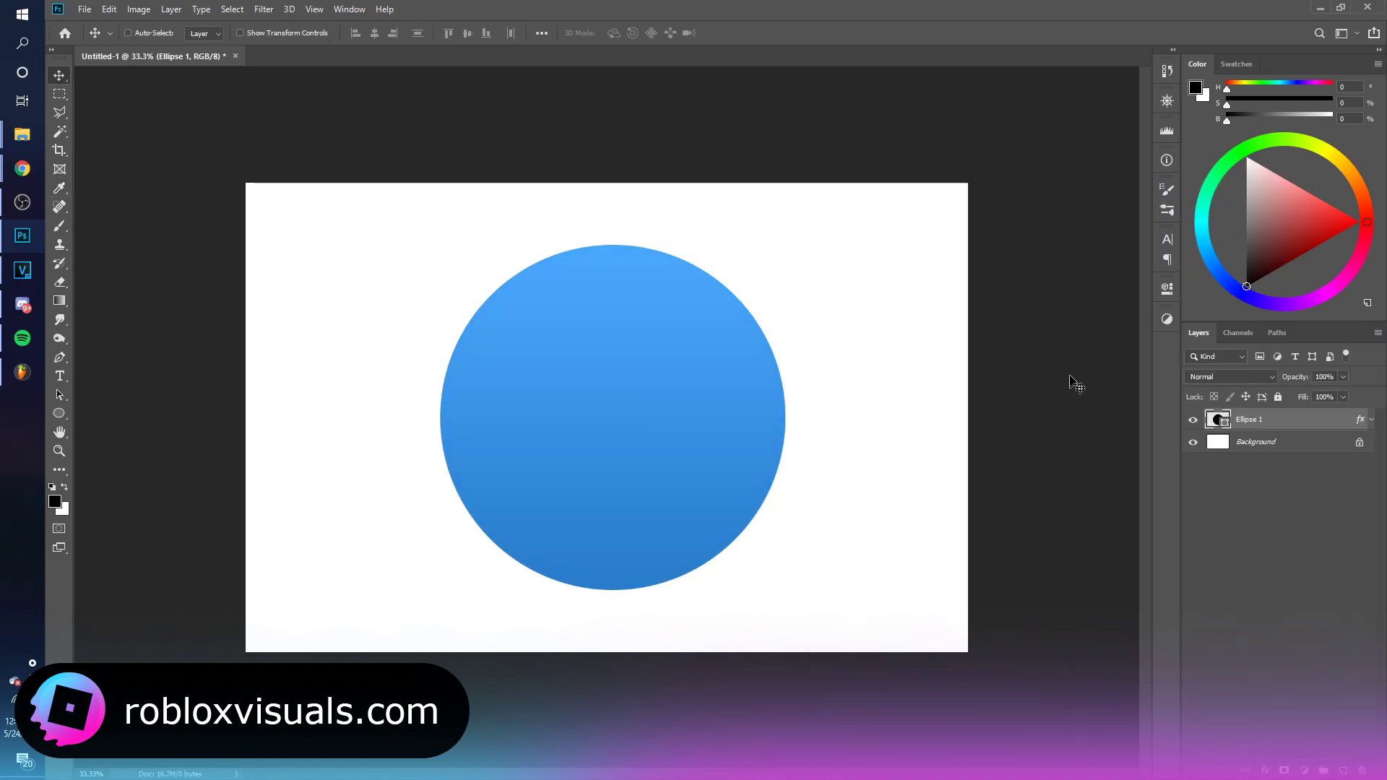
Step: Duplicate the circle, rasterize the copy's layer style and set its blend mode to Overlay
key("ctrl+j")
right_click(1325, 426)
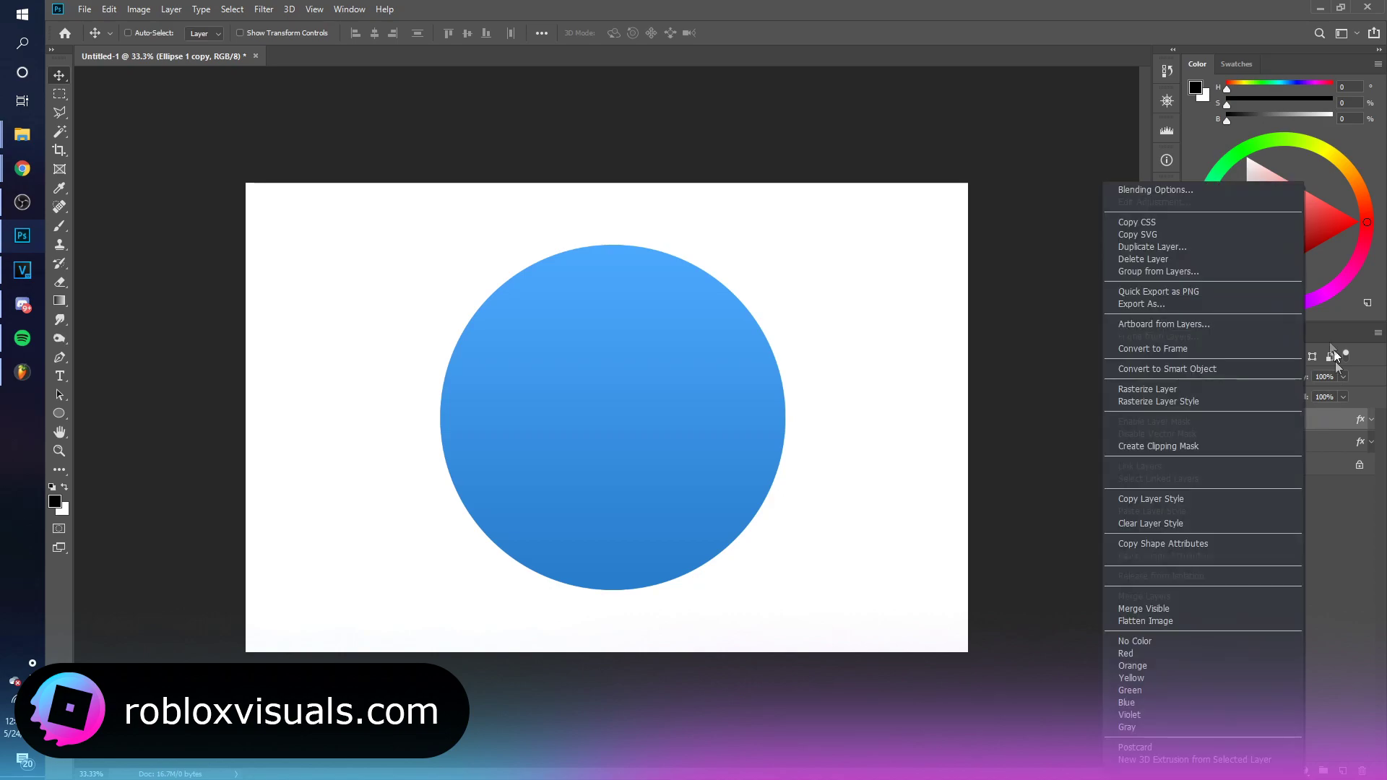
left_click(1219, 407)
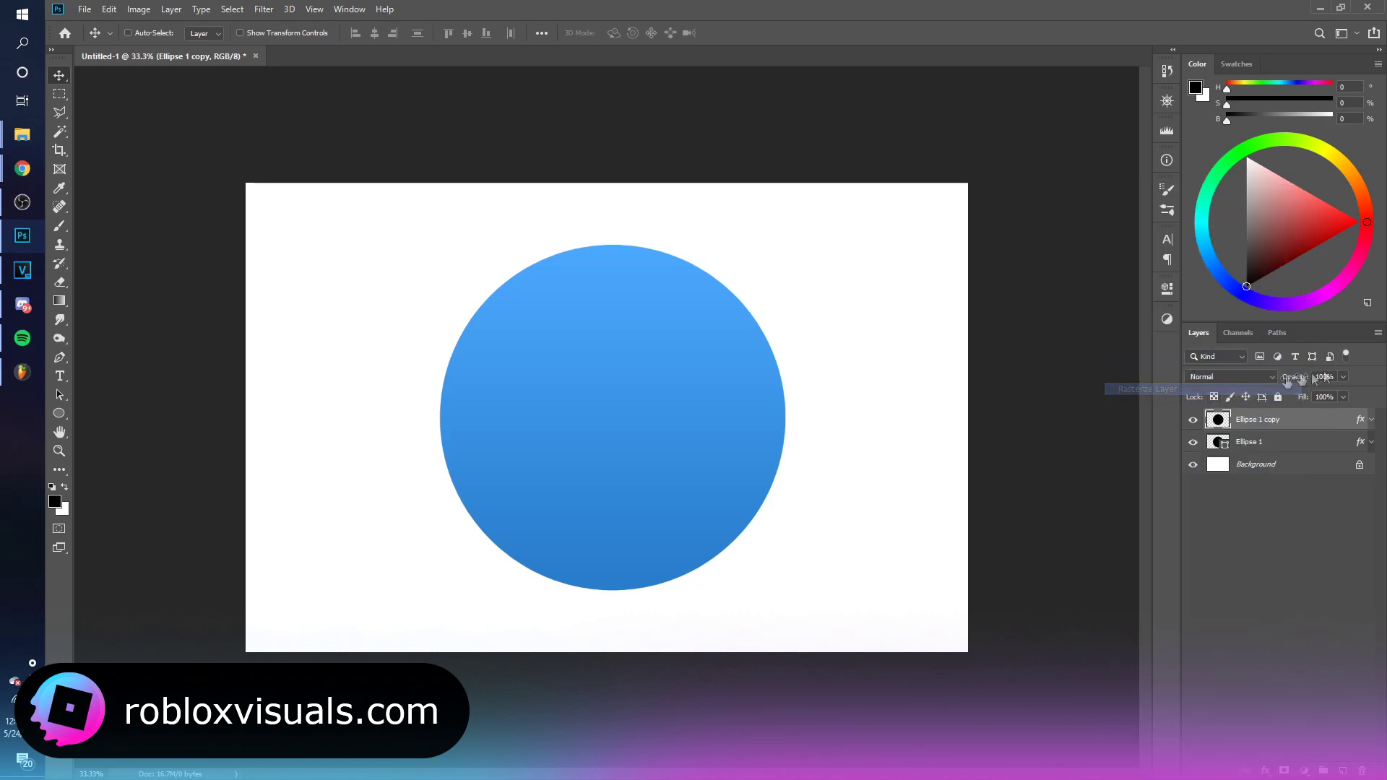
right_click(1214, 417)
left_click(1198, 403)
left_click(1230, 376)
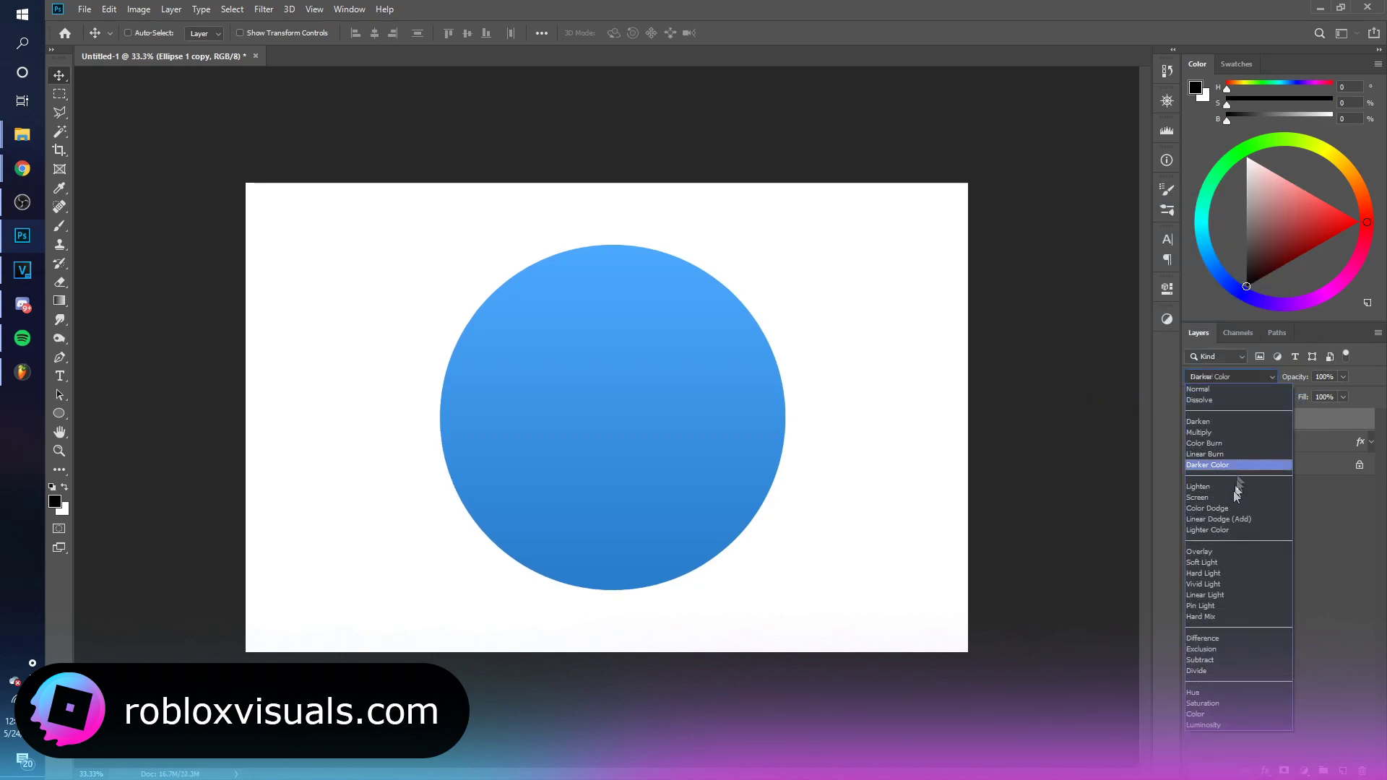
left_click(1236, 520)
left_click(1306, 546)
left_click(1317, 421)
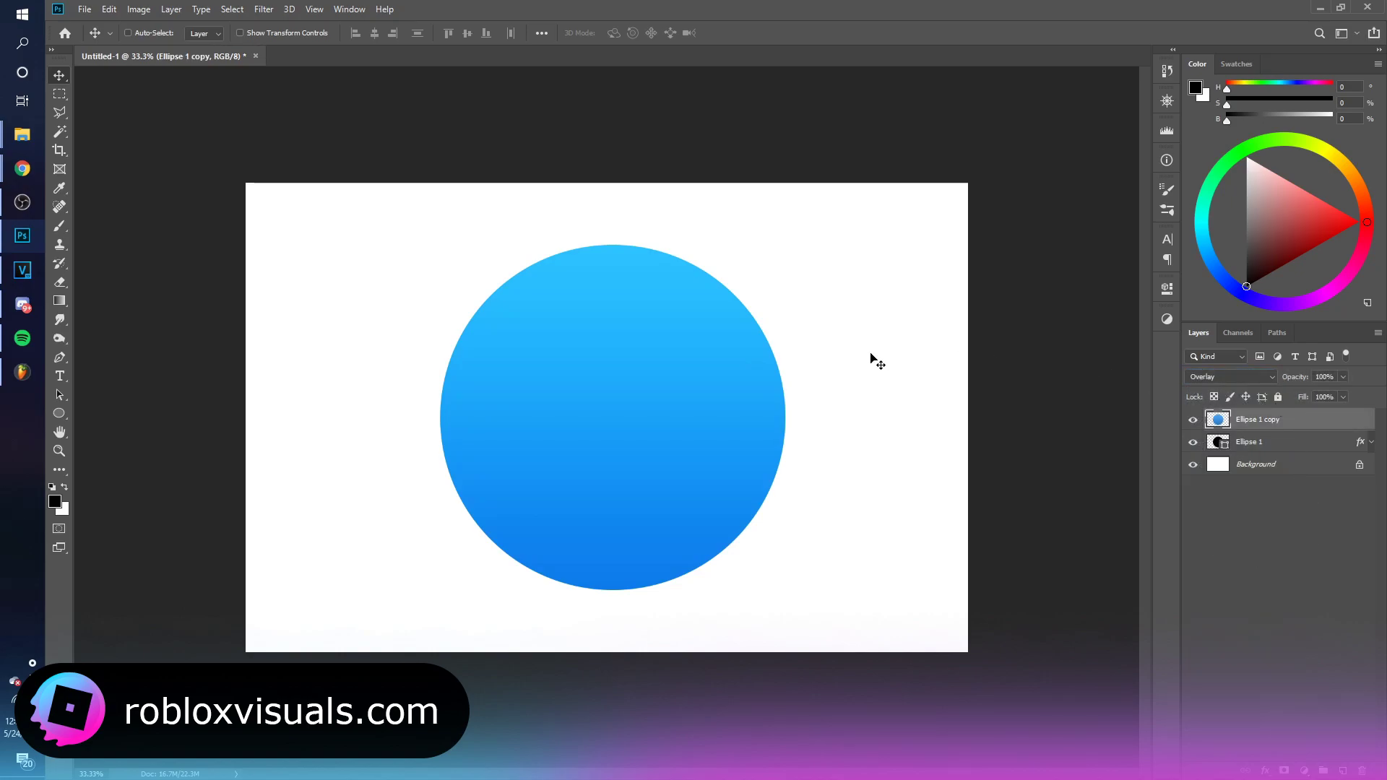
Step: Scale the Overlay copy down slightly so a darker blue rim shows
key("ctrl+t")
left_click_drag(780, 248, 772, 263)
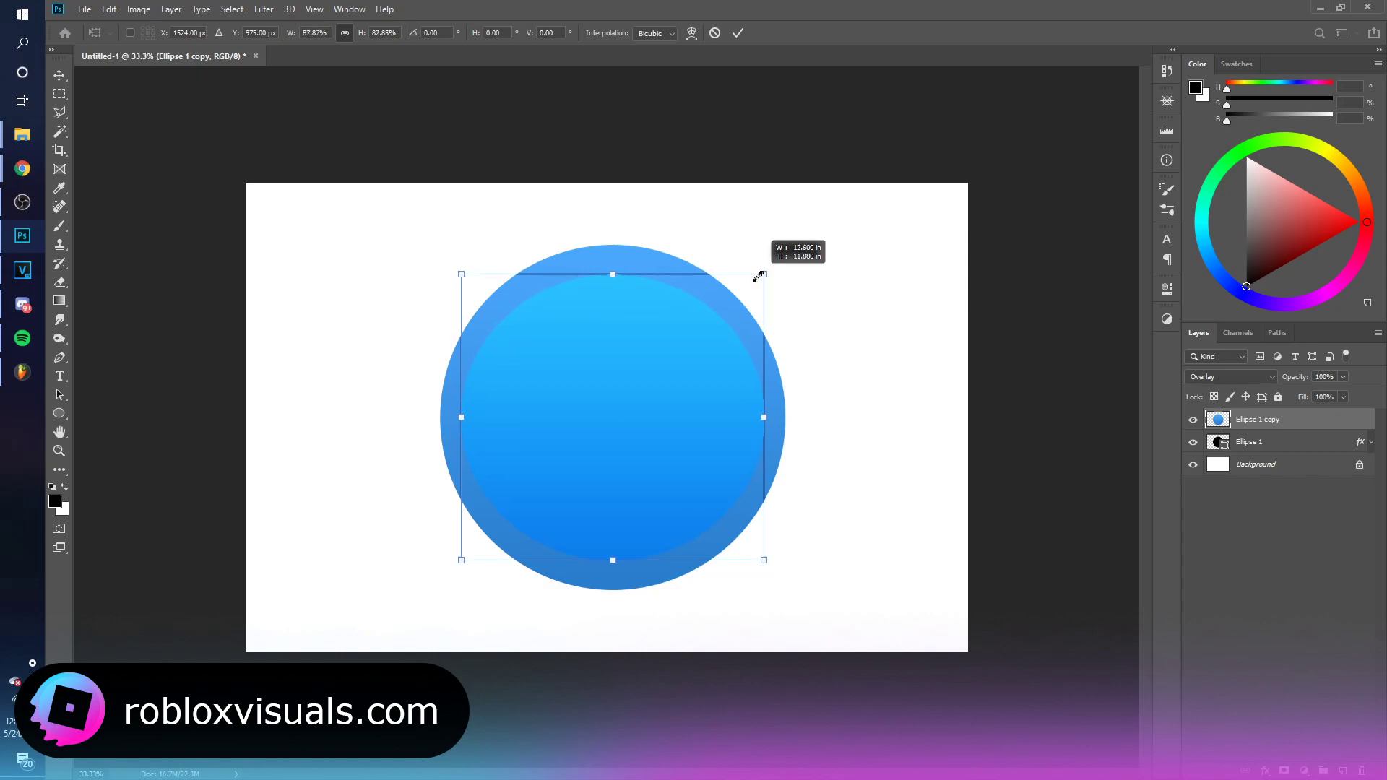
left_click_drag(772, 262, 771, 261)
key("Return")
right_click(60, 413)
Step: Draw a wide white ellipse over the circle's top, clipped to the circle, and position it
left_click(125, 440)
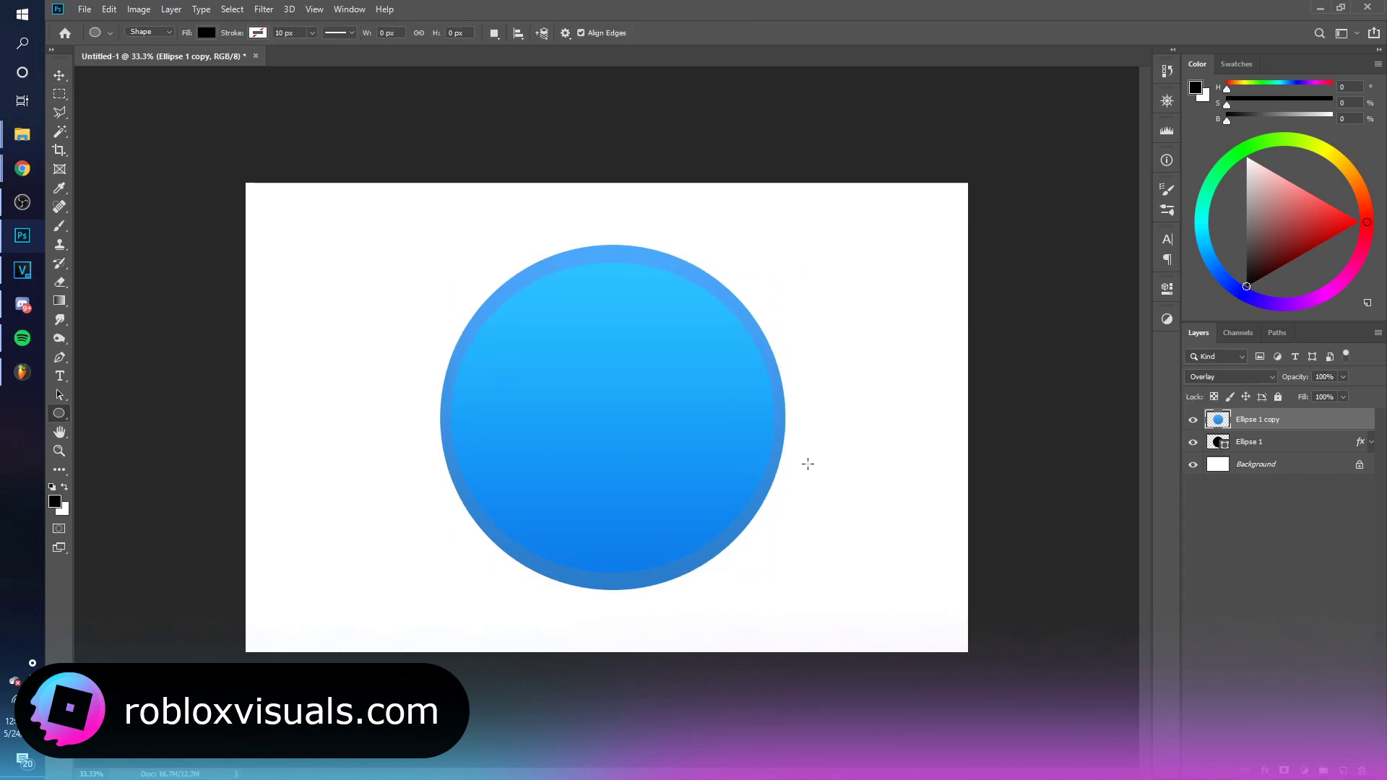
key("ctrl+shift+alt+n")
key("x")
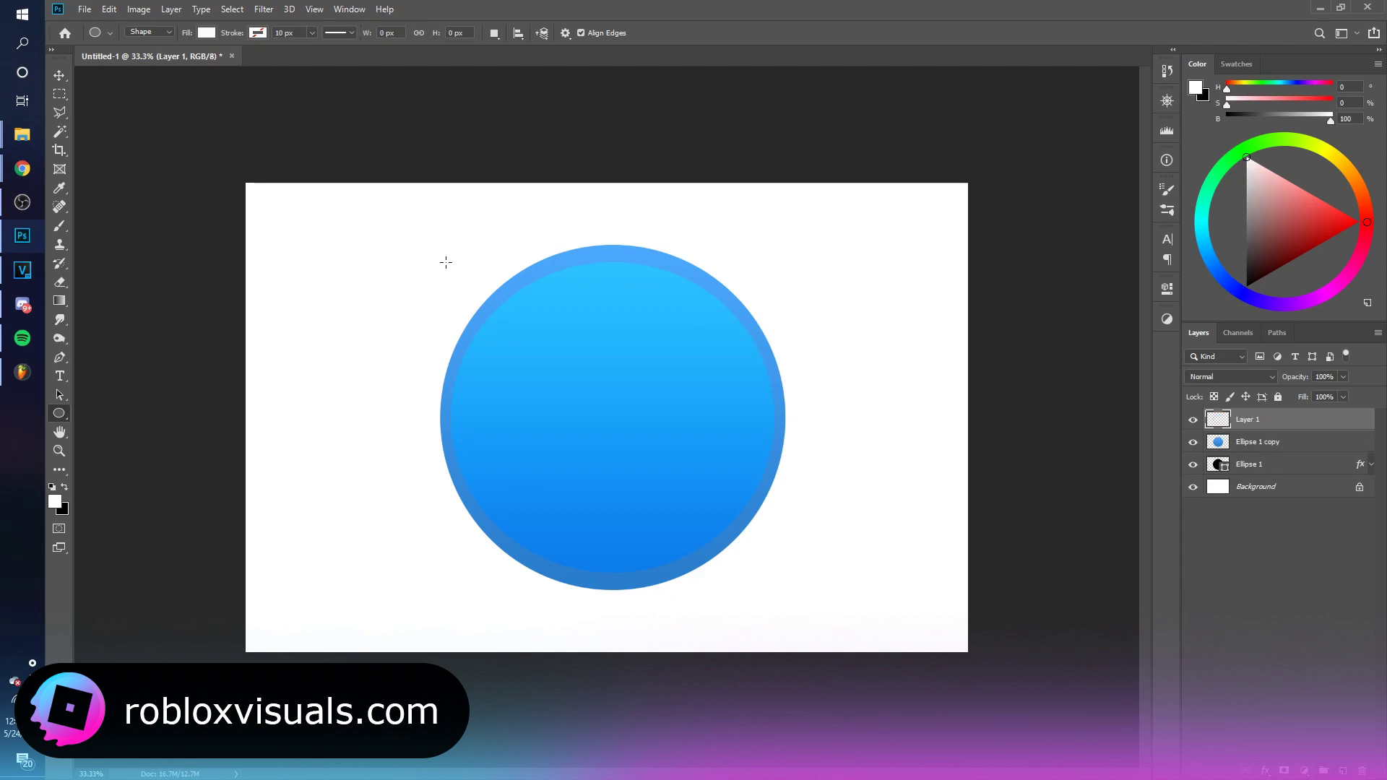
left_click(65, 487)
left_click_drag(357, 209, 859, 431)
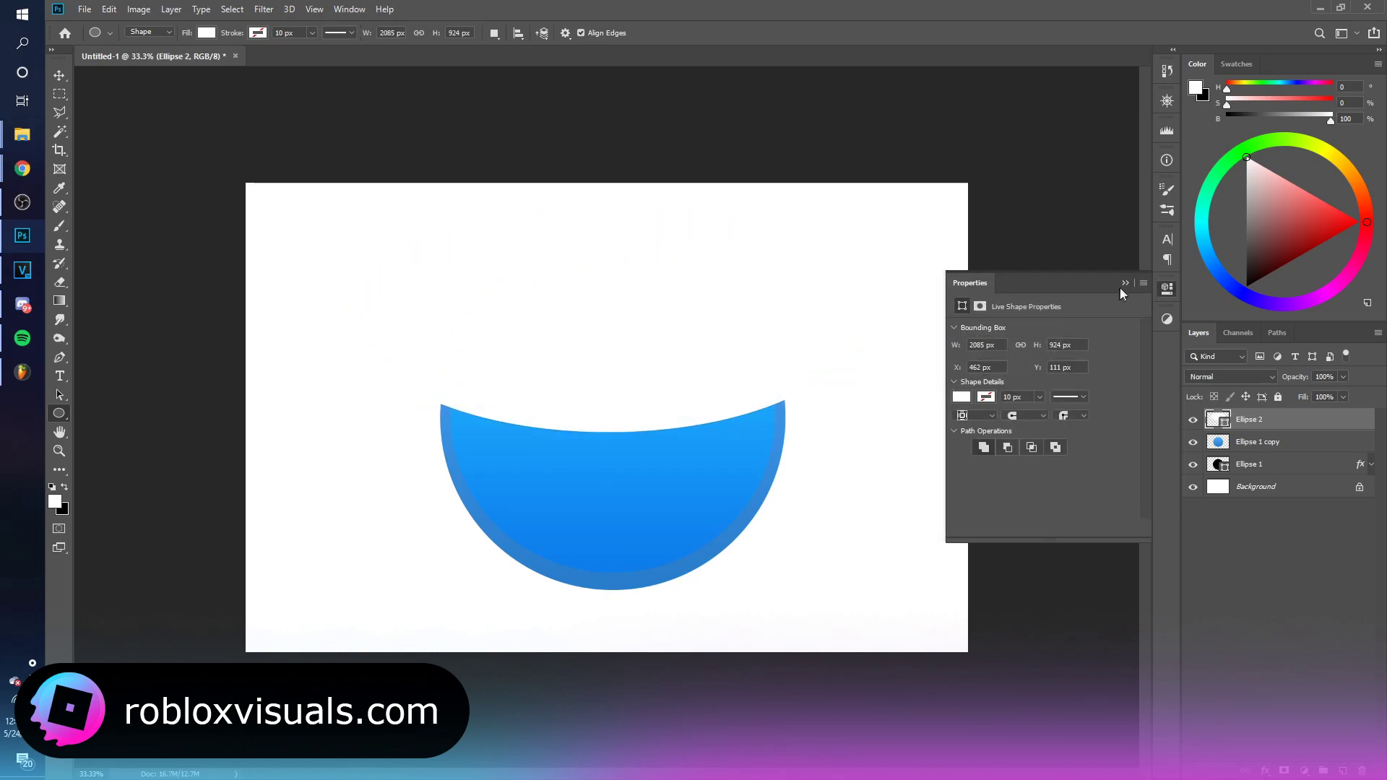
left_click(1280, 431, "alt")
key("v")
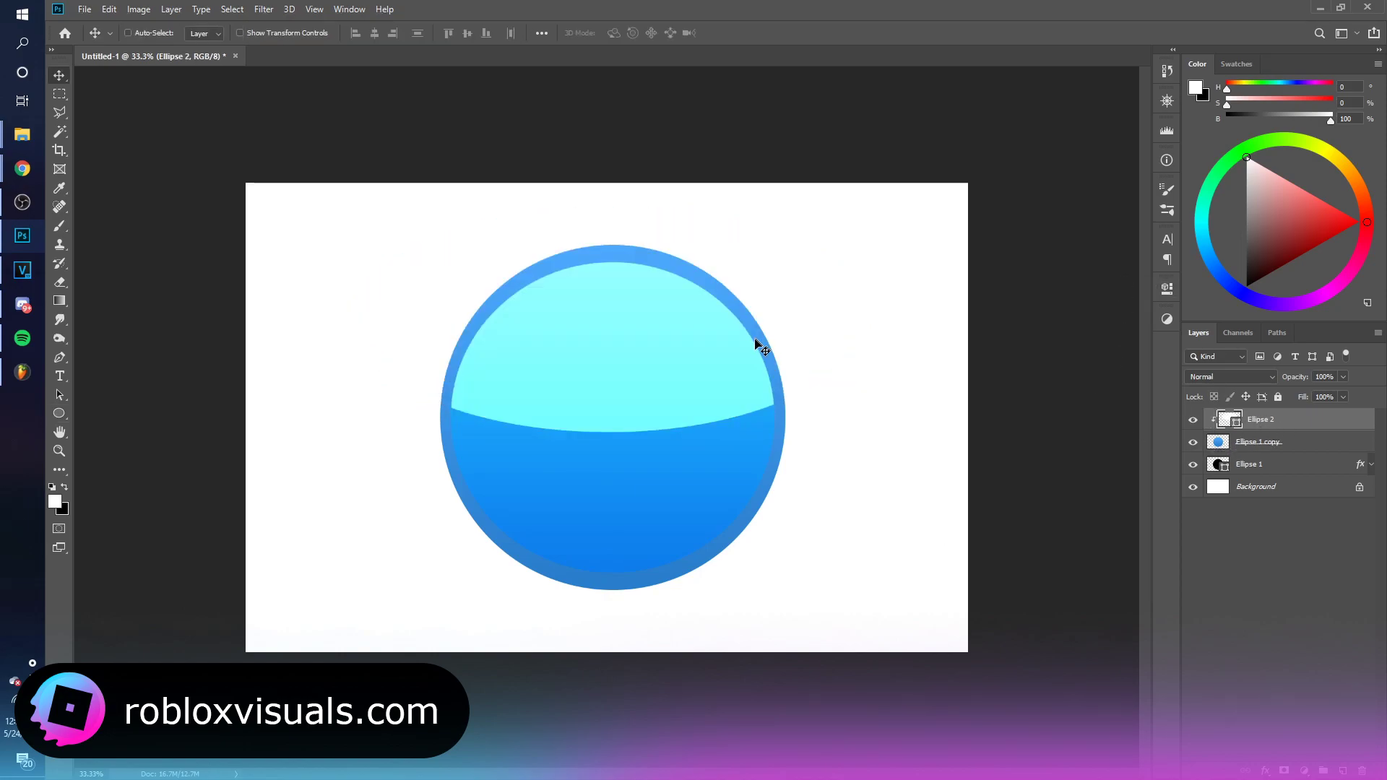
left_click_drag(761, 345, 830, 386)
Step: Combine the two blue circle layers into a smart object
left_click(1192, 419)
left_click(1258, 442)
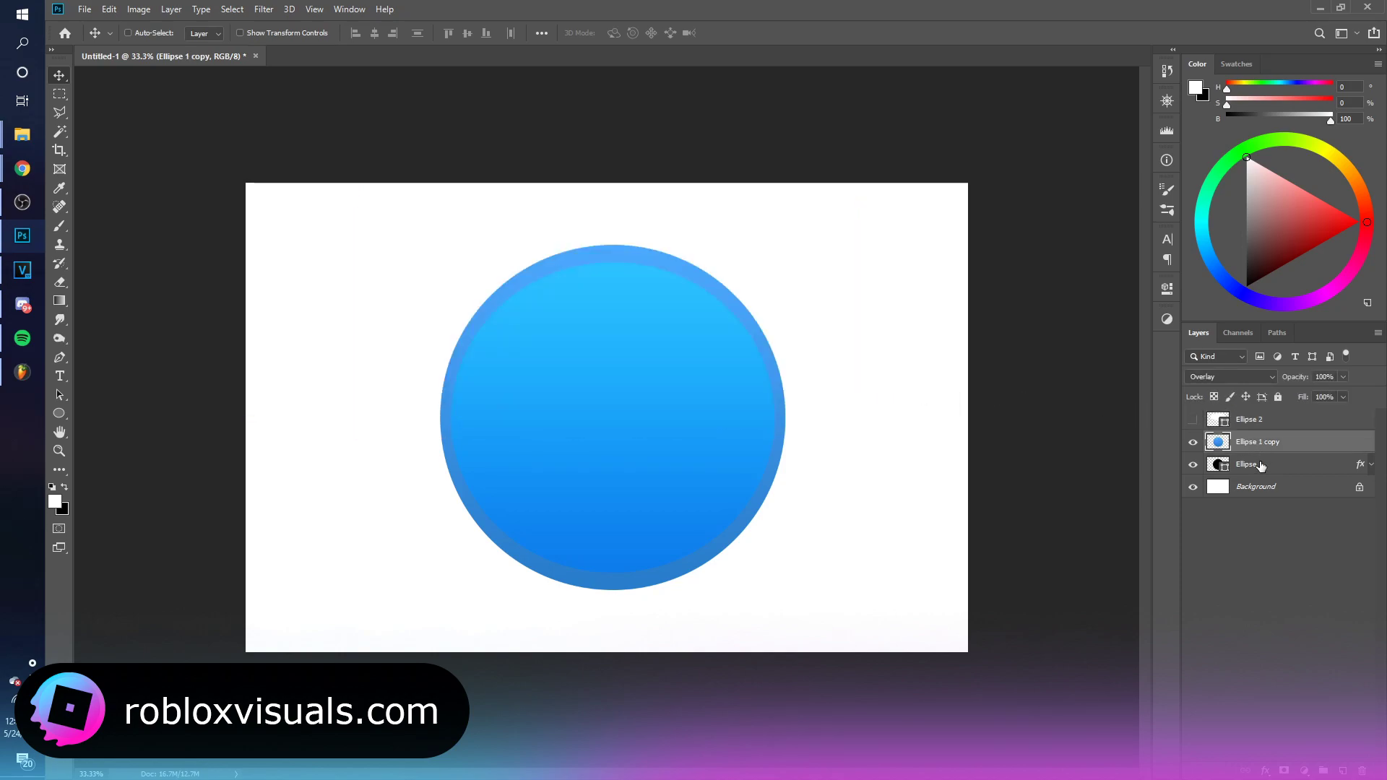
right_click(1276, 442)
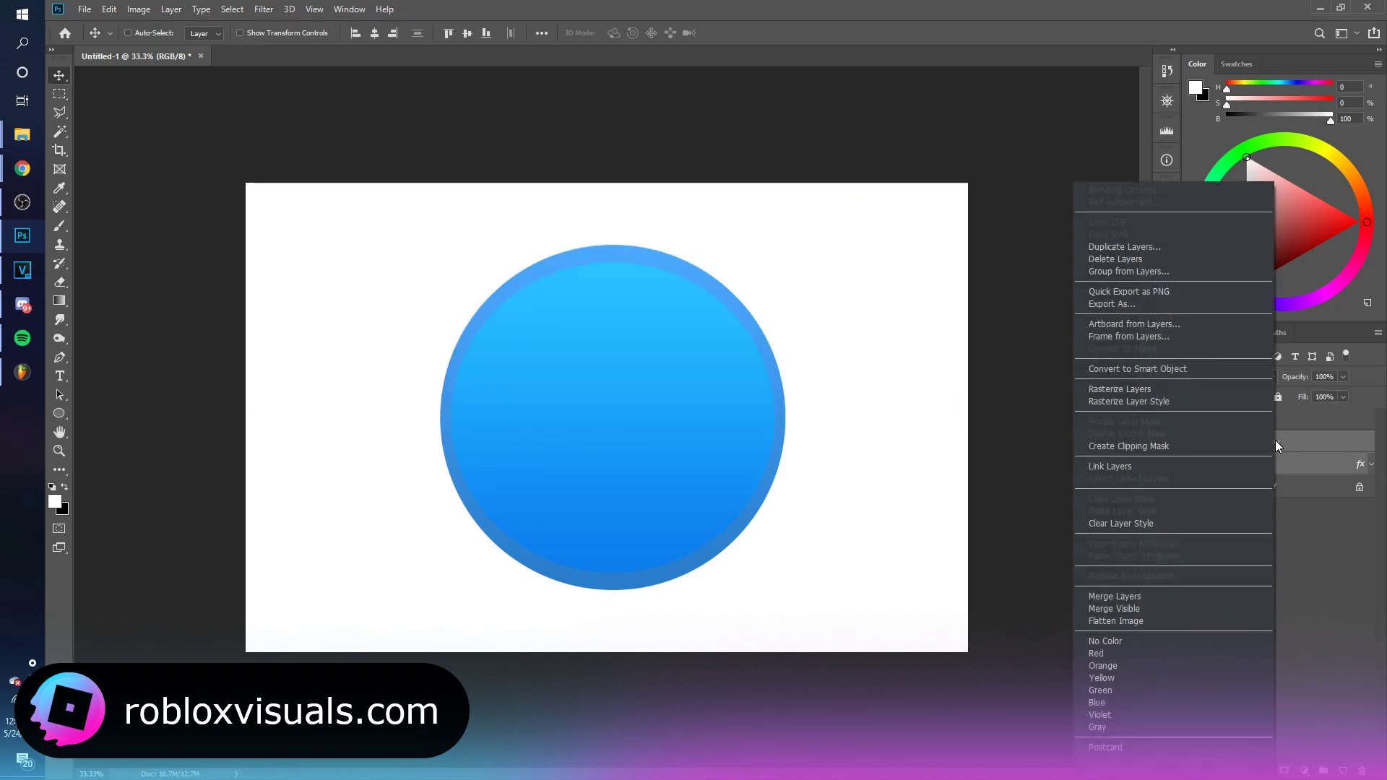
left_click(1153, 369)
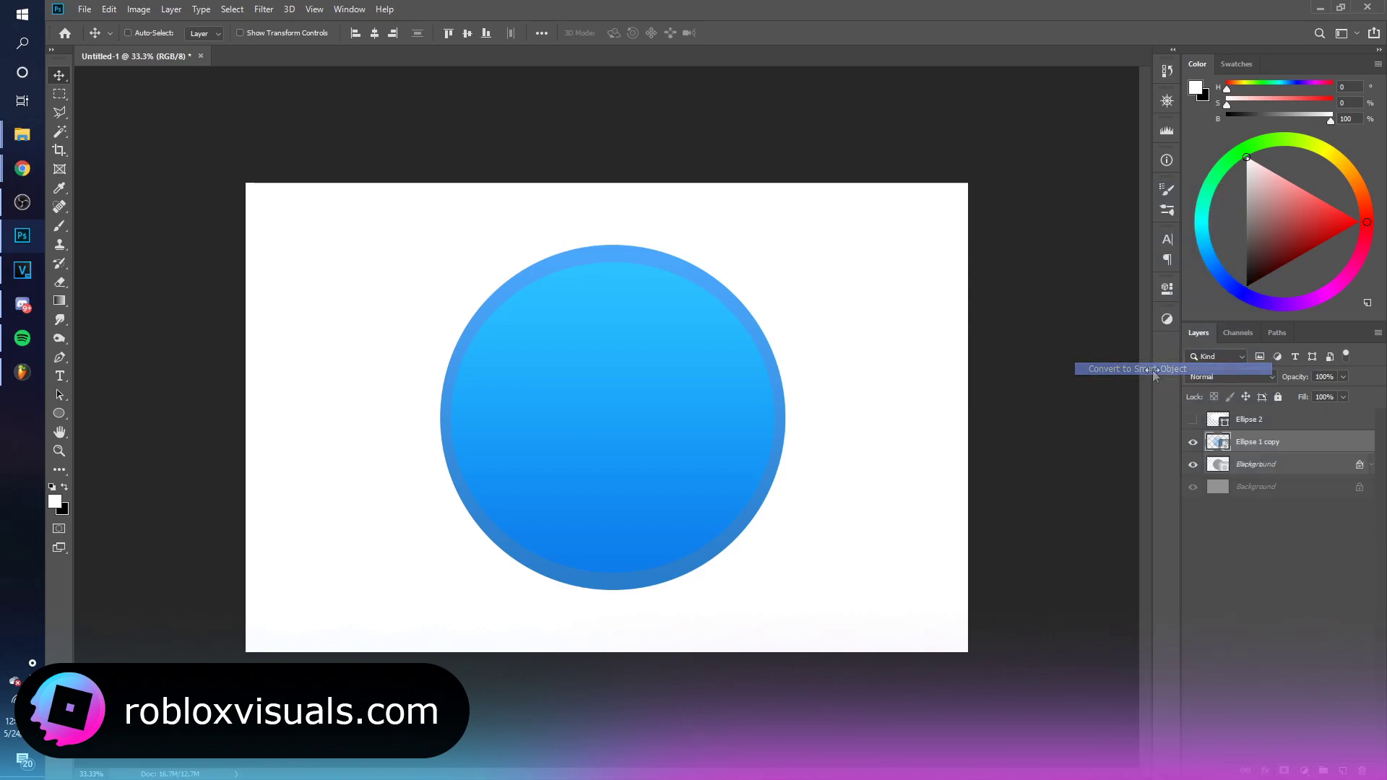
left_click(1192, 419)
Step: Set the highlight ellipse to Overlay at about 16% opacity
left_click(1252, 420)
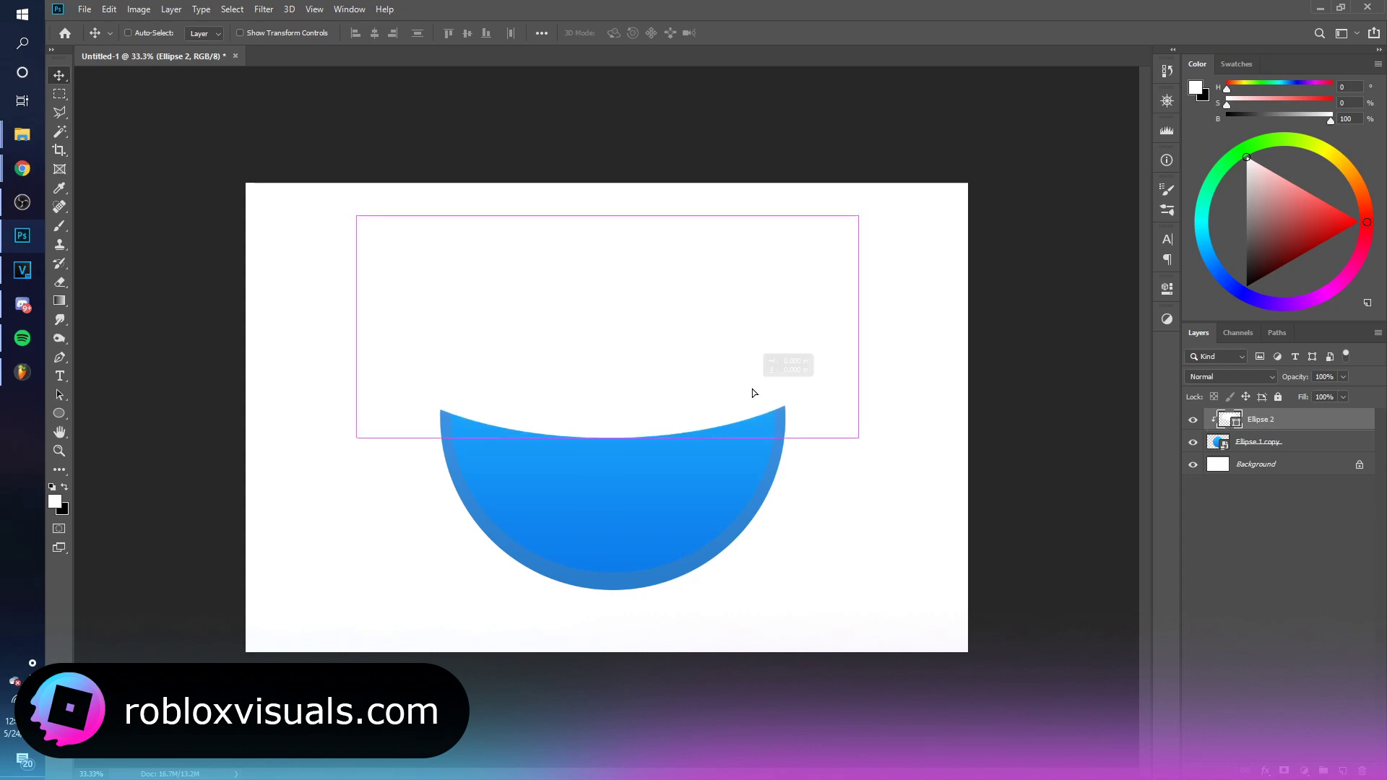
left_click(1269, 377)
left_click(1237, 551)
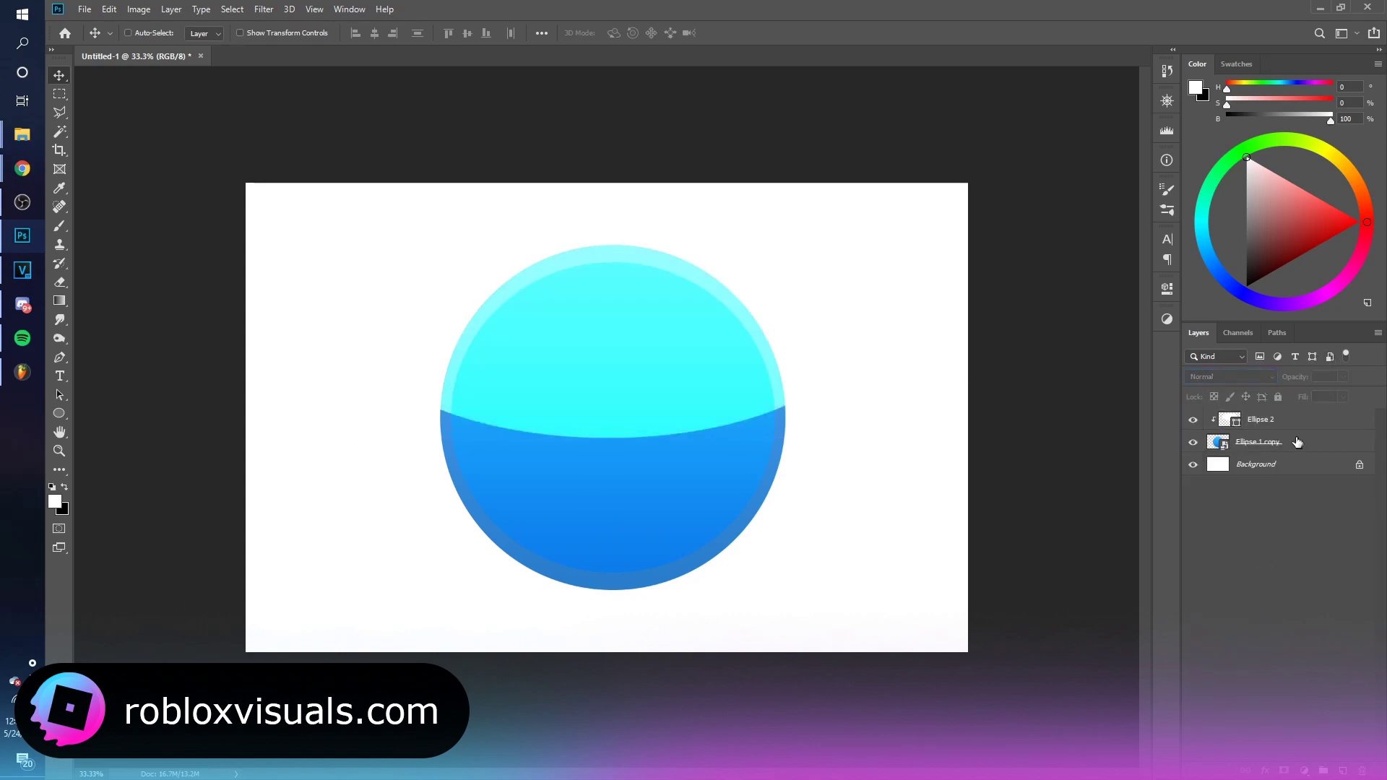
left_click_drag(1313, 380, 1171, 380)
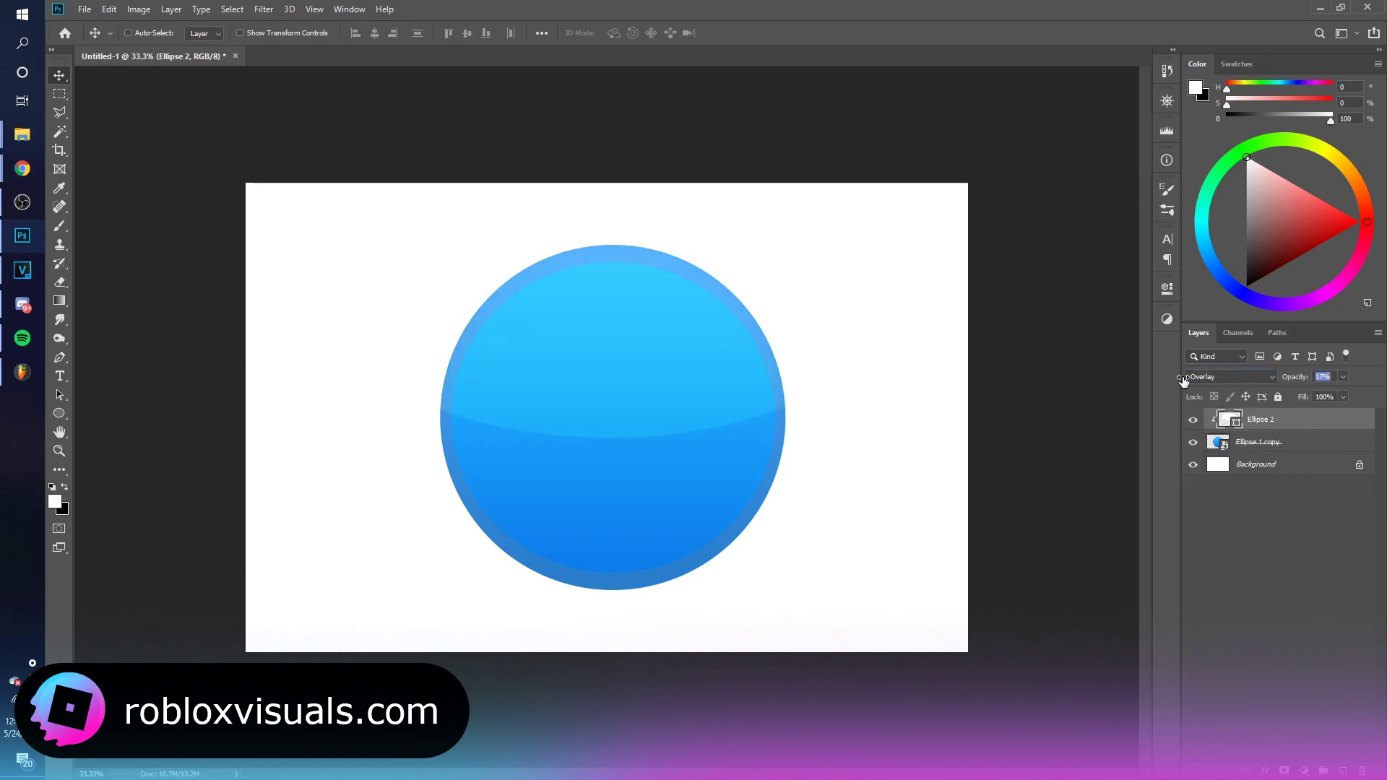
left_click(1294, 421)
Step: Duplicate the highlight ellipse, move the copy higher and make it narrower
key("ctrl+j")
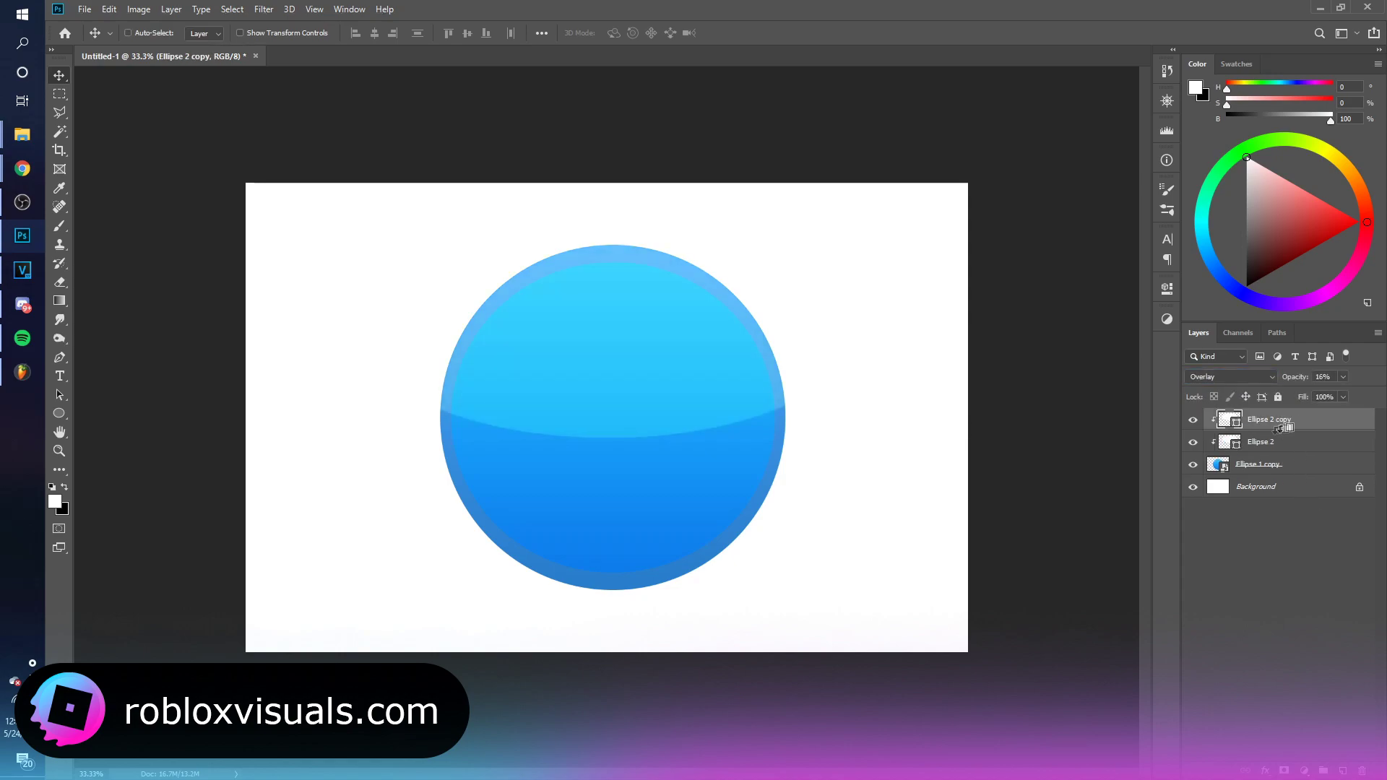
left_click_drag(737, 421, 736, 388)
key("ctrl+t")
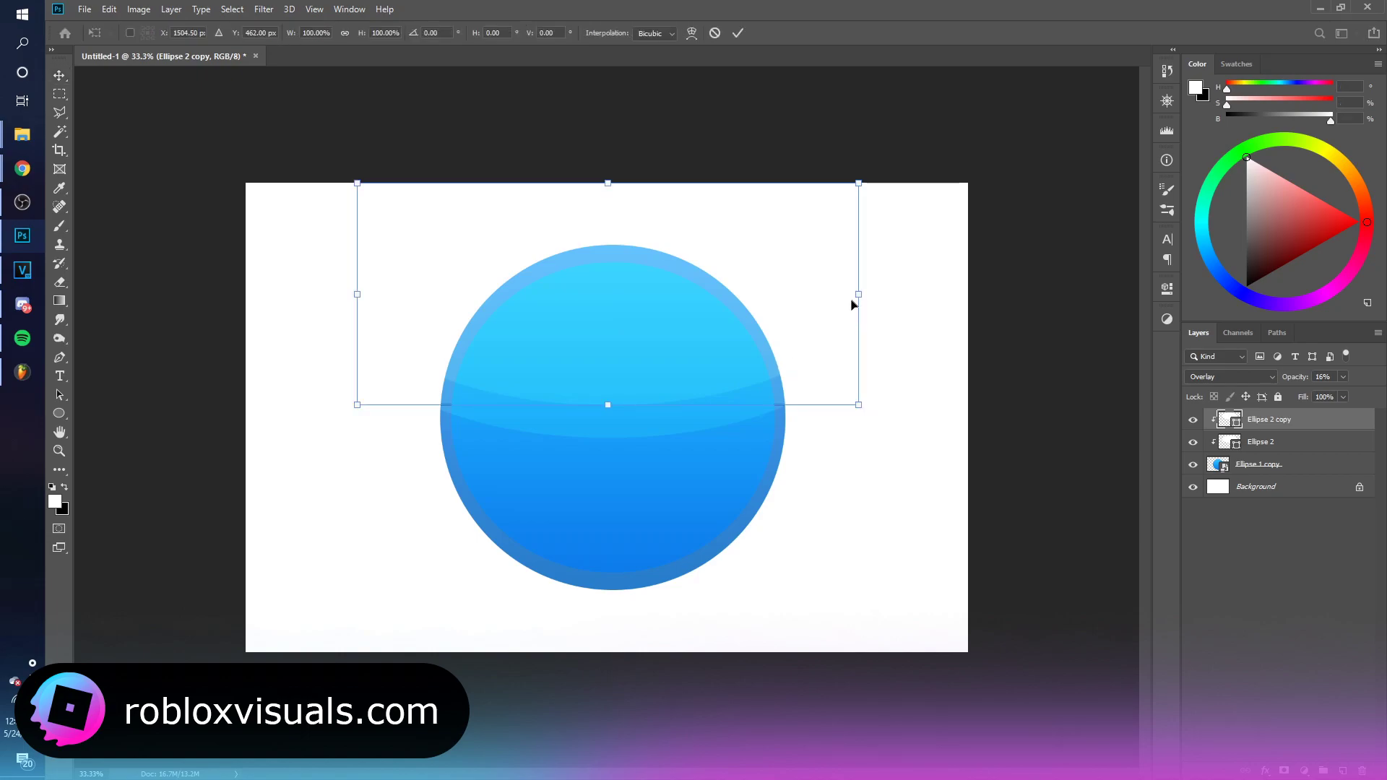
mouse_move(859, 294)
left_mouse_down()
mouse_move(625, 296)
mouse_move(722, 325)
left_mouse_up()
key("Return")
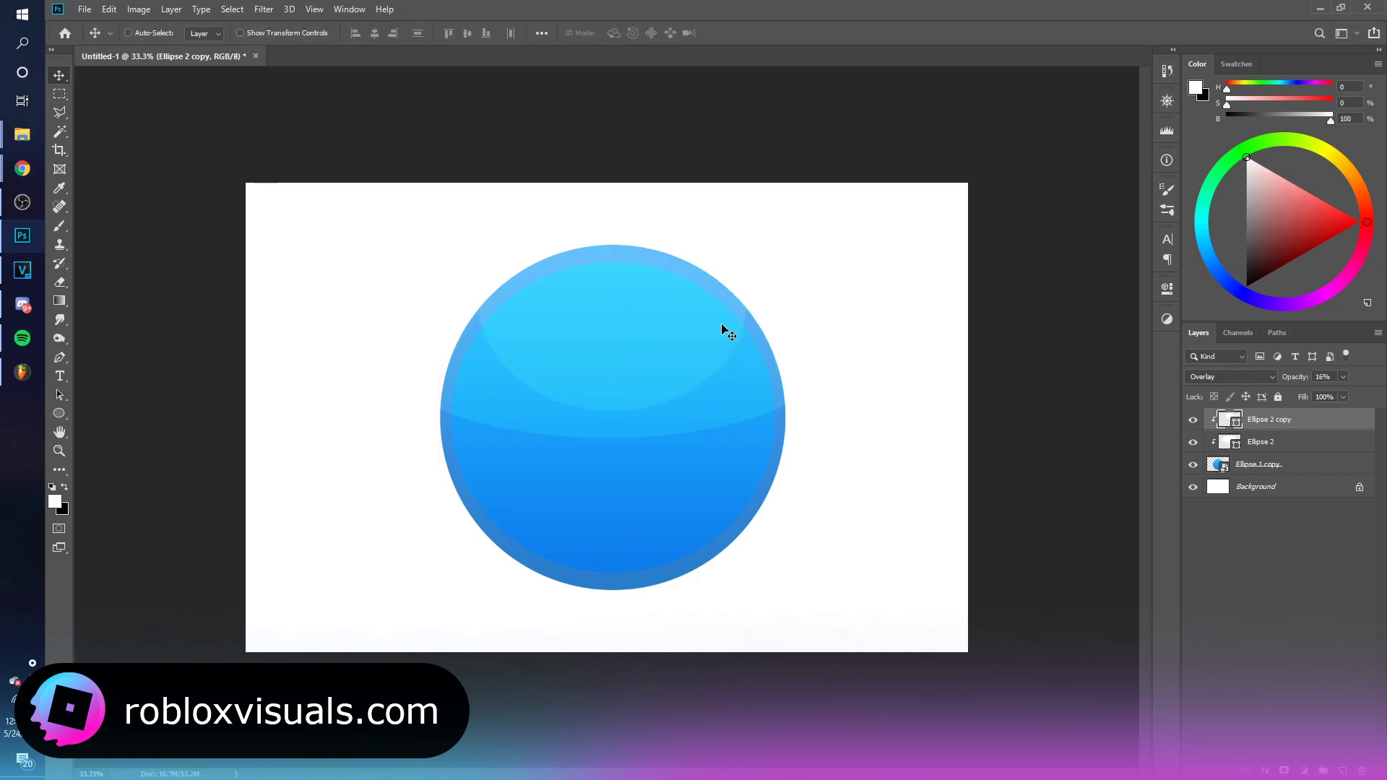
Step: Set the Pen tool to Shape mode with no fill and a white 15 px outside, round-cornered stroke
left_click(62, 357)
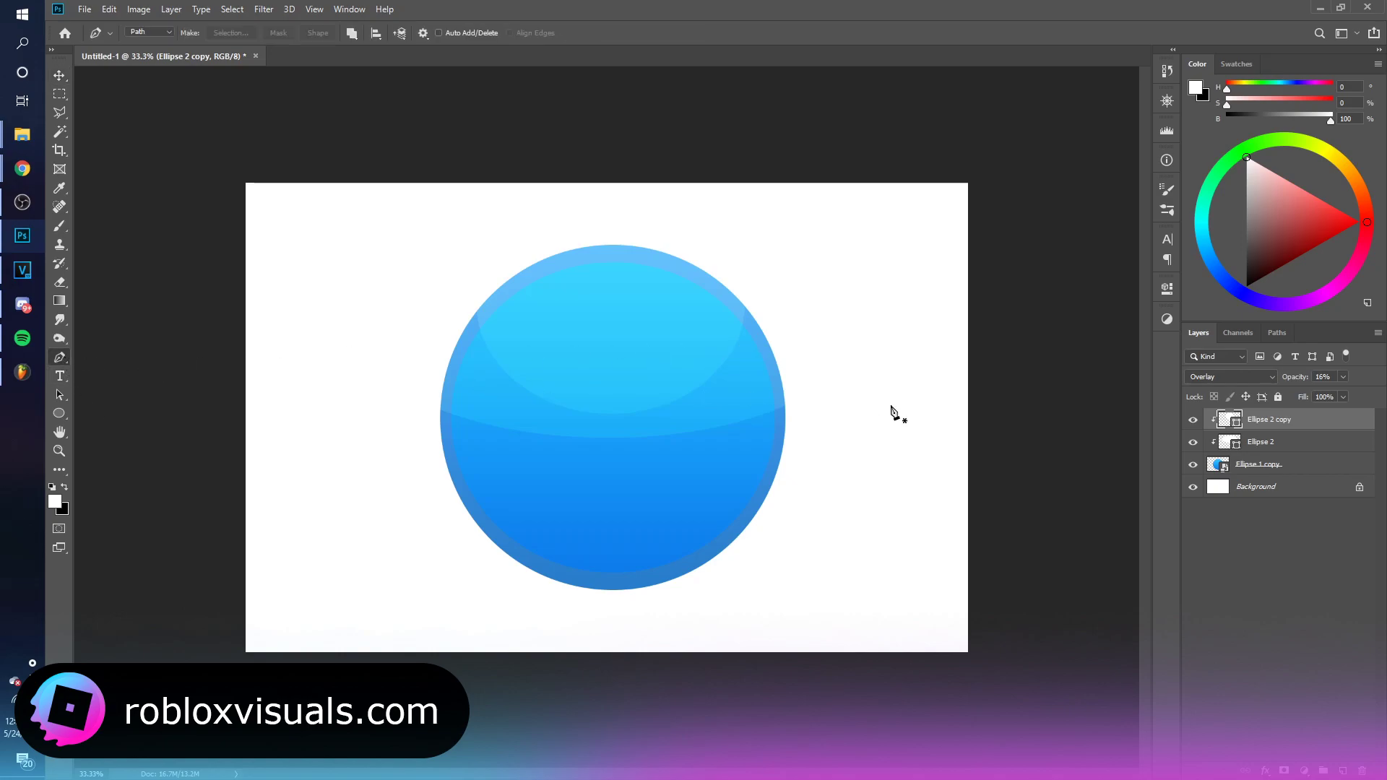
key("ctrl+shift+alt+n")
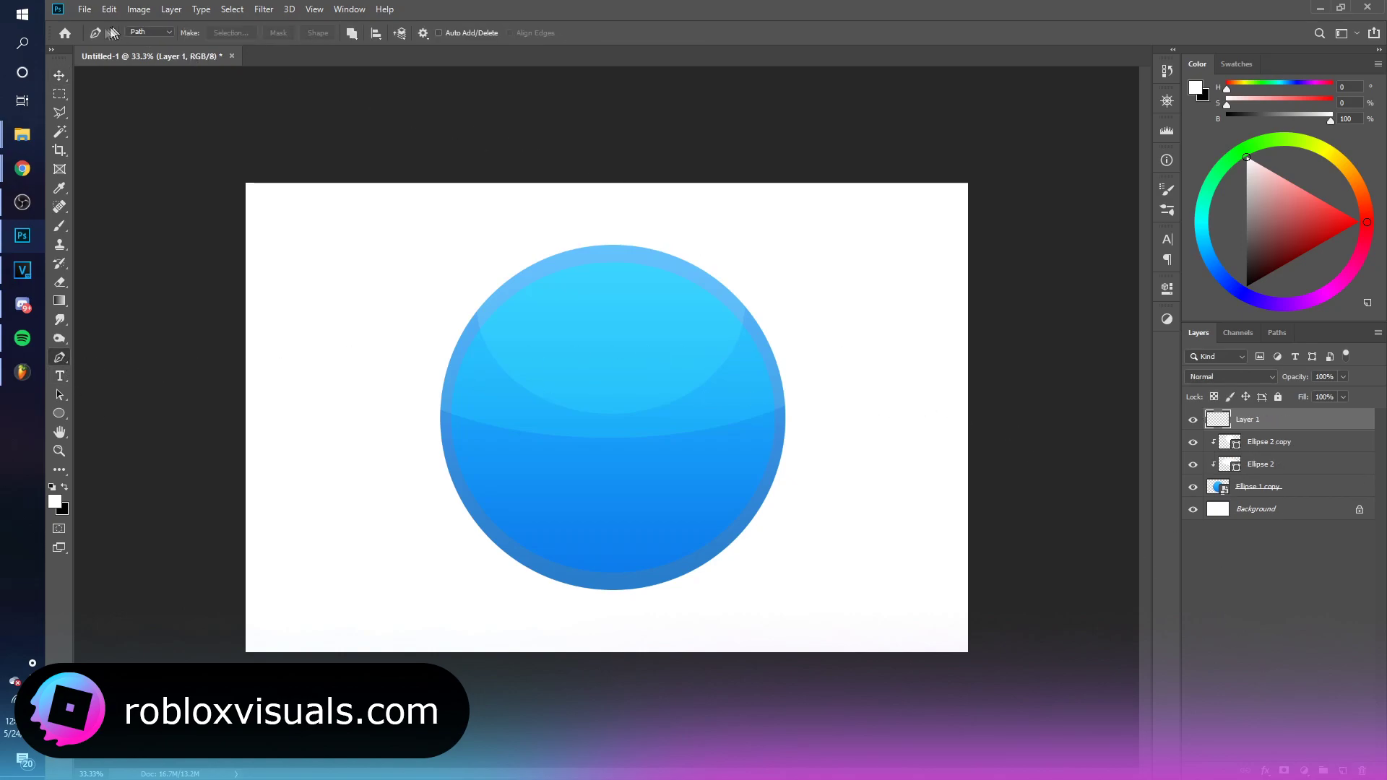
left_click(157, 36)
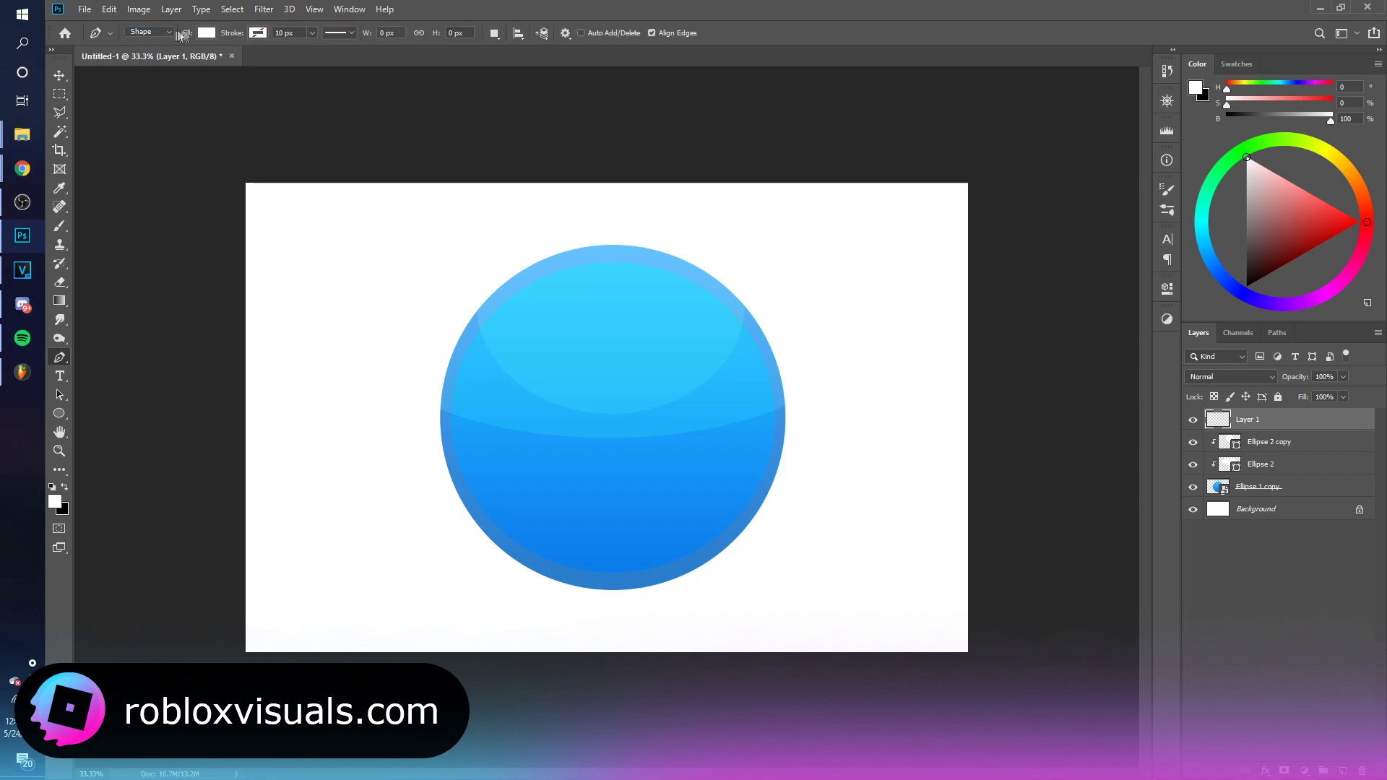
left_click(259, 34)
left_click(196, 108)
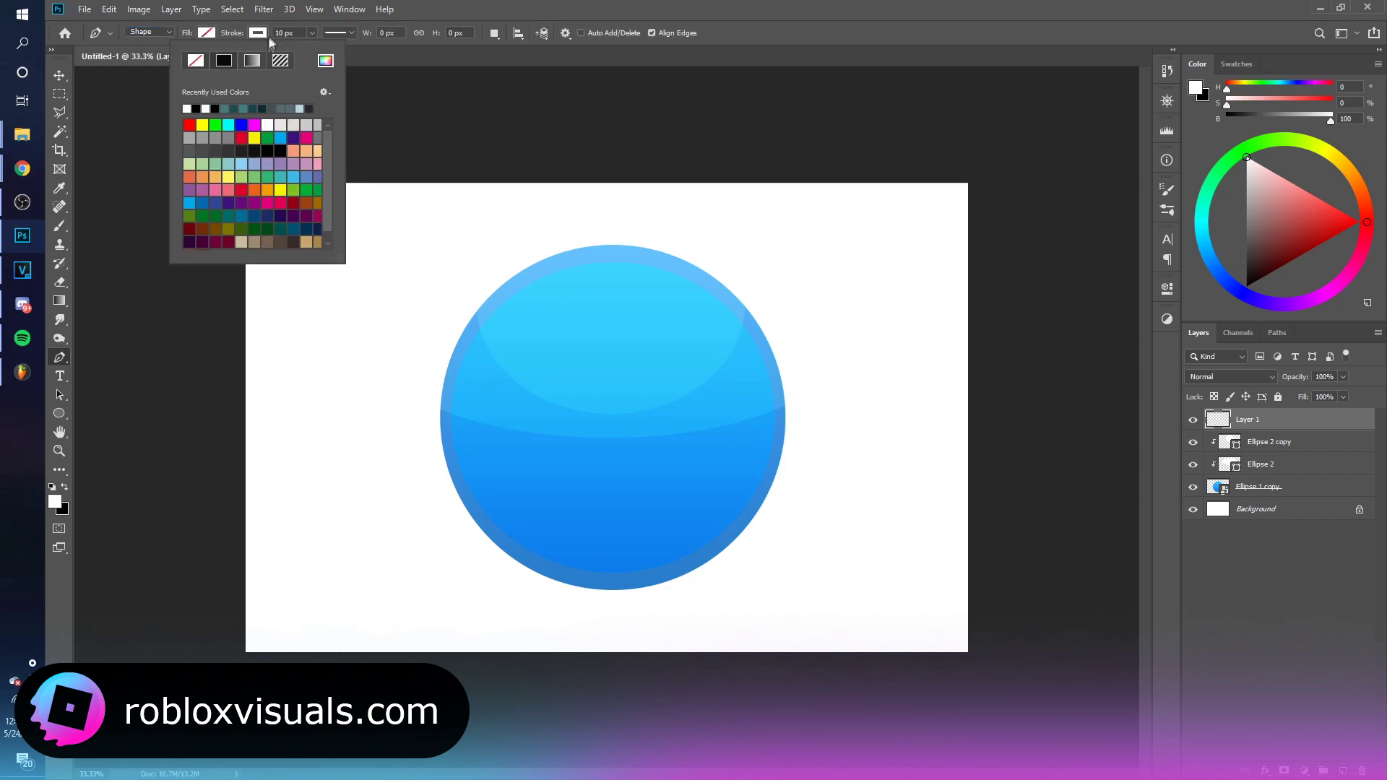
left_click(293, 31)
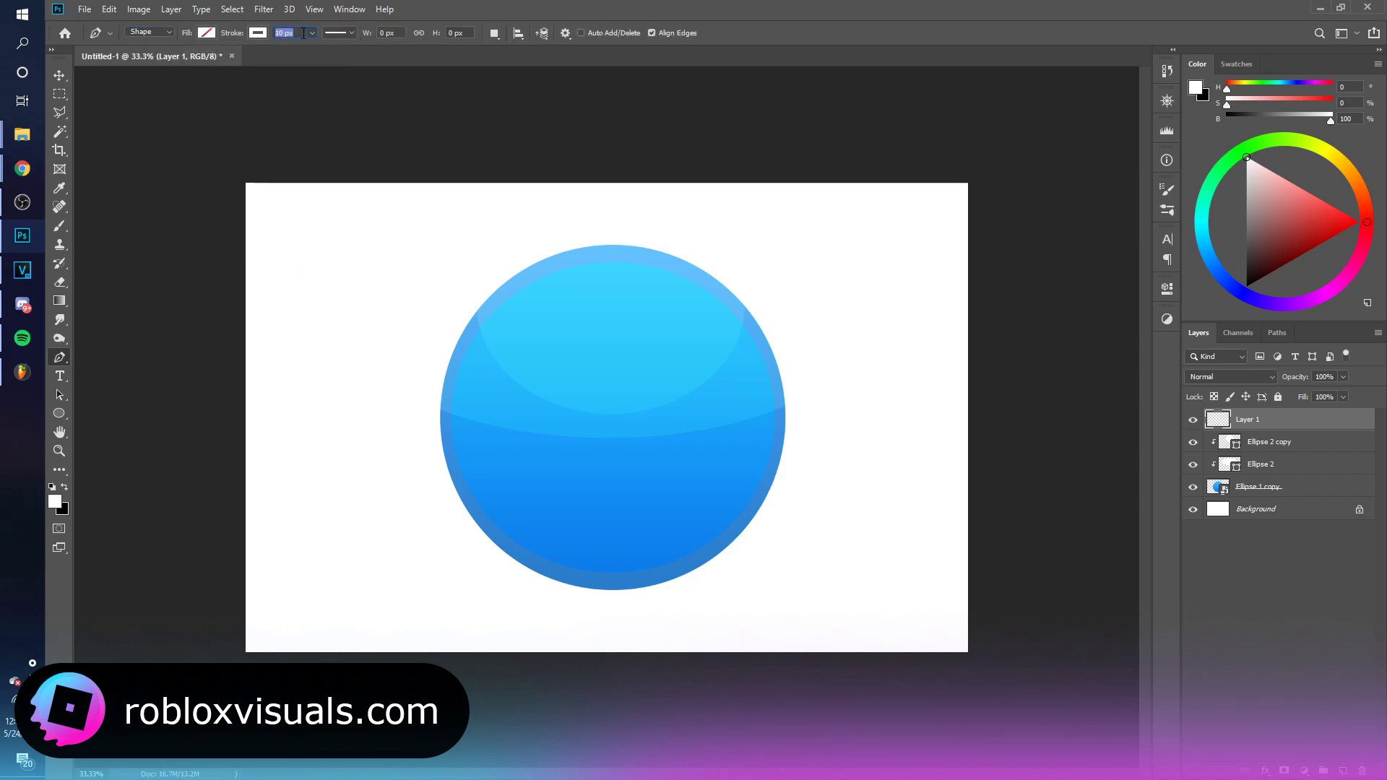
type("15")
left_click(351, 33)
left_click(283, 183)
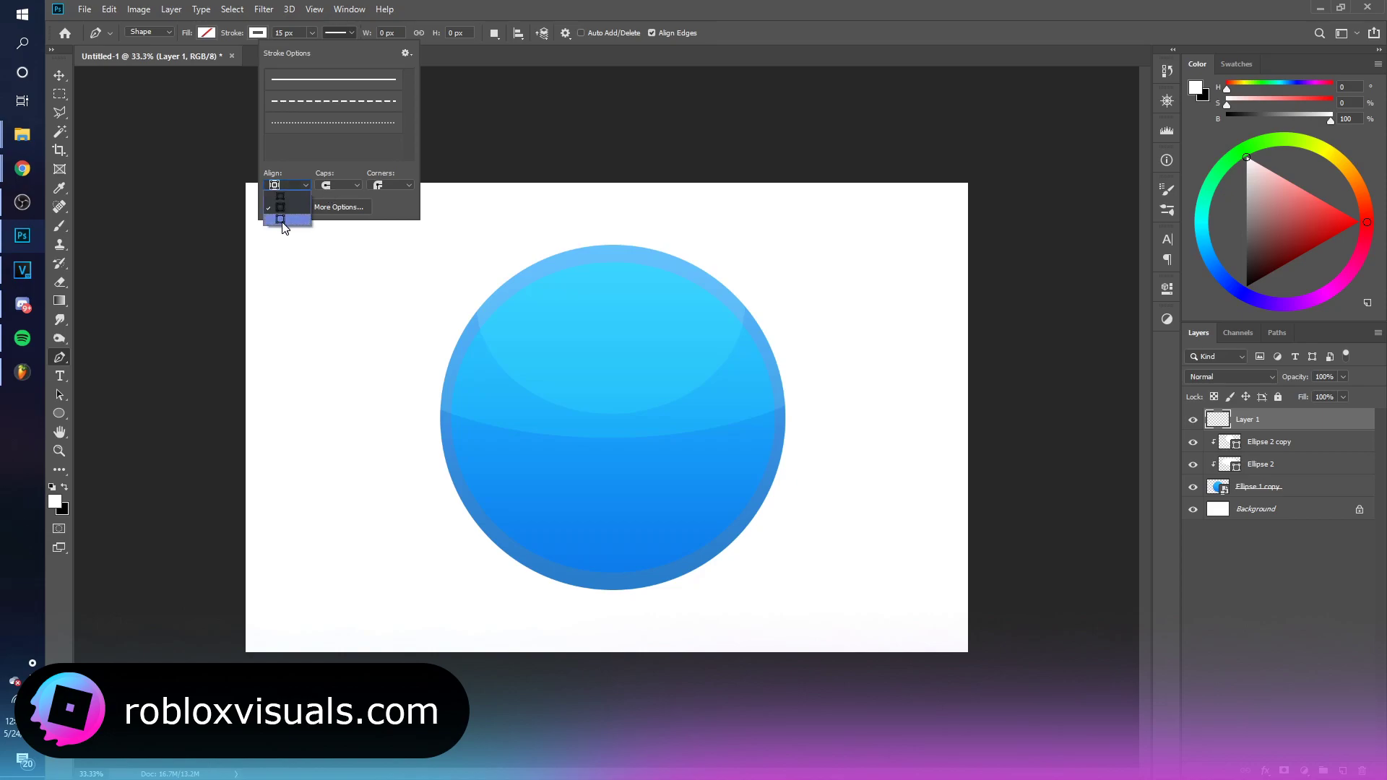
left_click(283, 222)
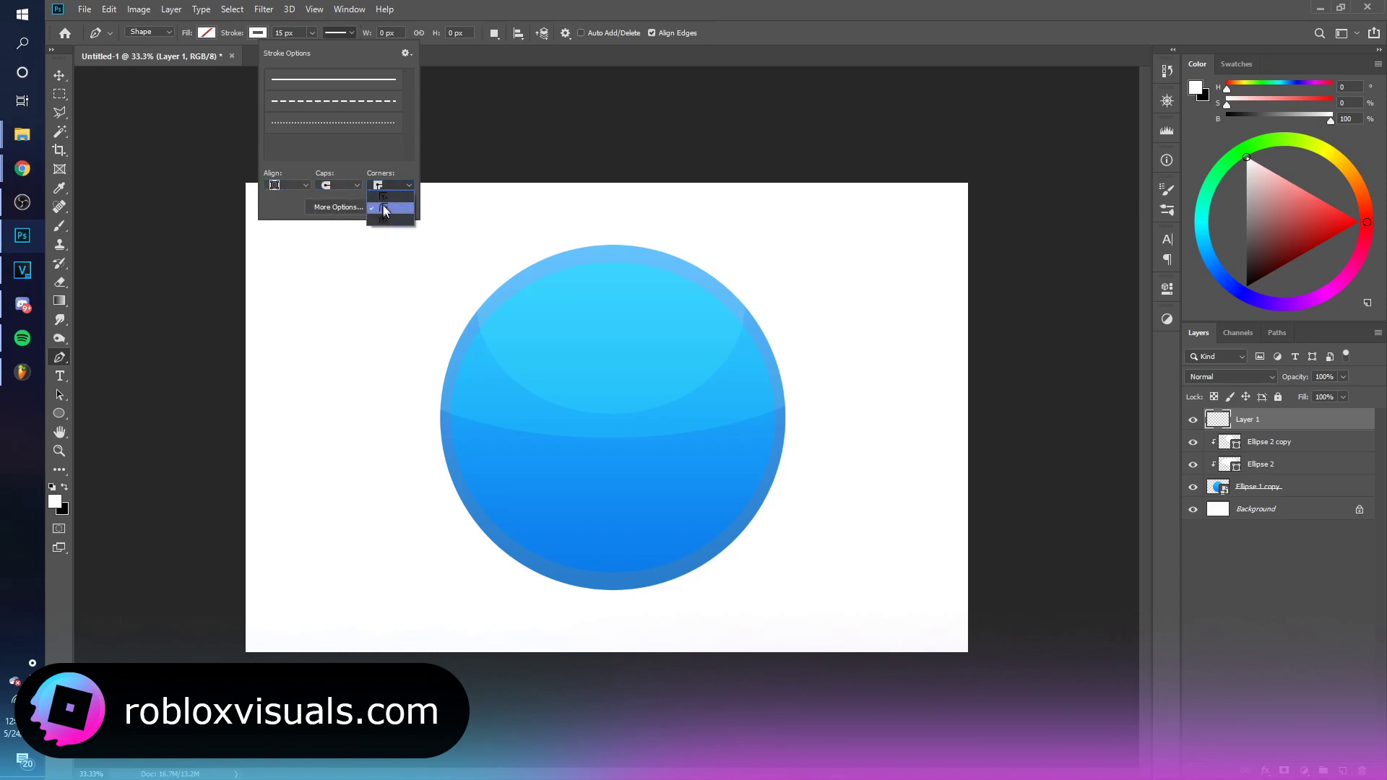
left_click(383, 210)
left_click(706, 109)
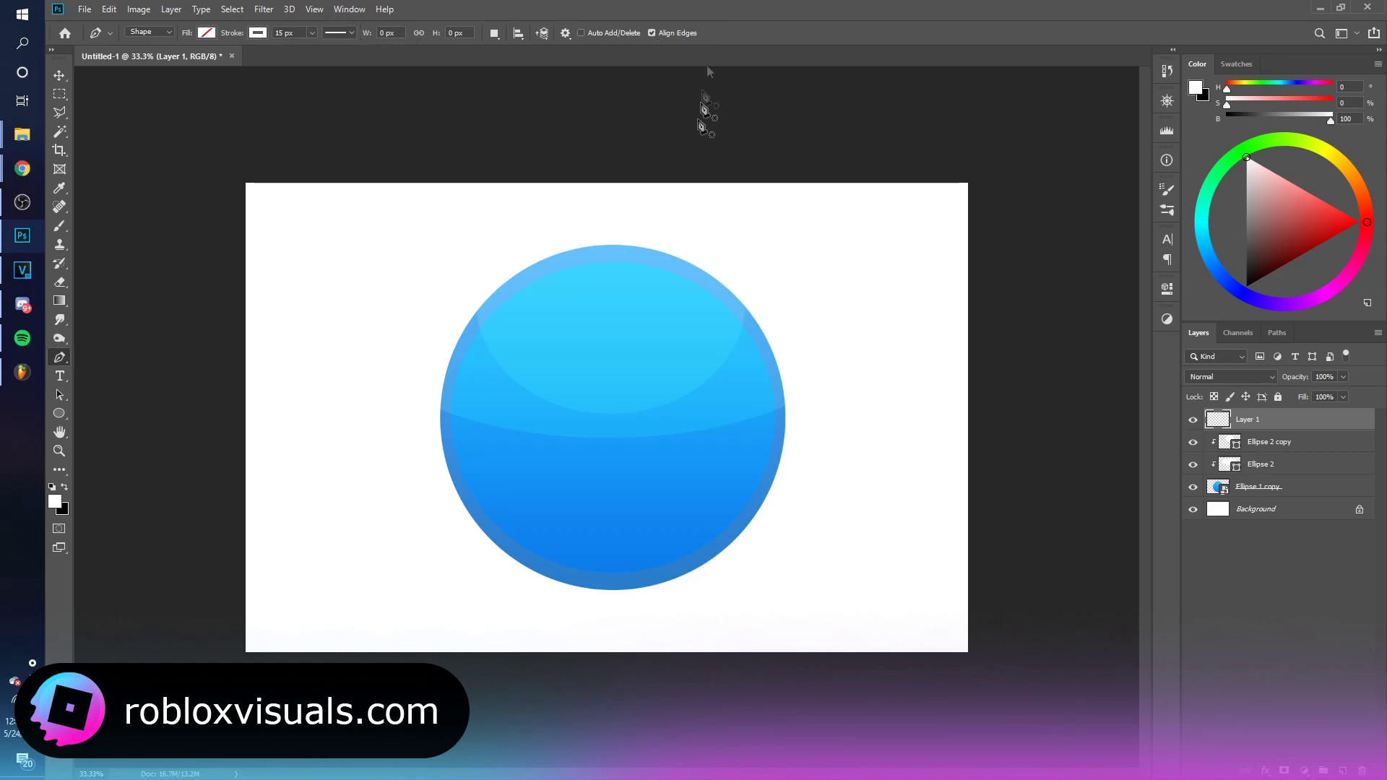
Step: Draw a curved highlight arc along the circle's upper-left edge and adjust the stroke width
left_click(577, 266)
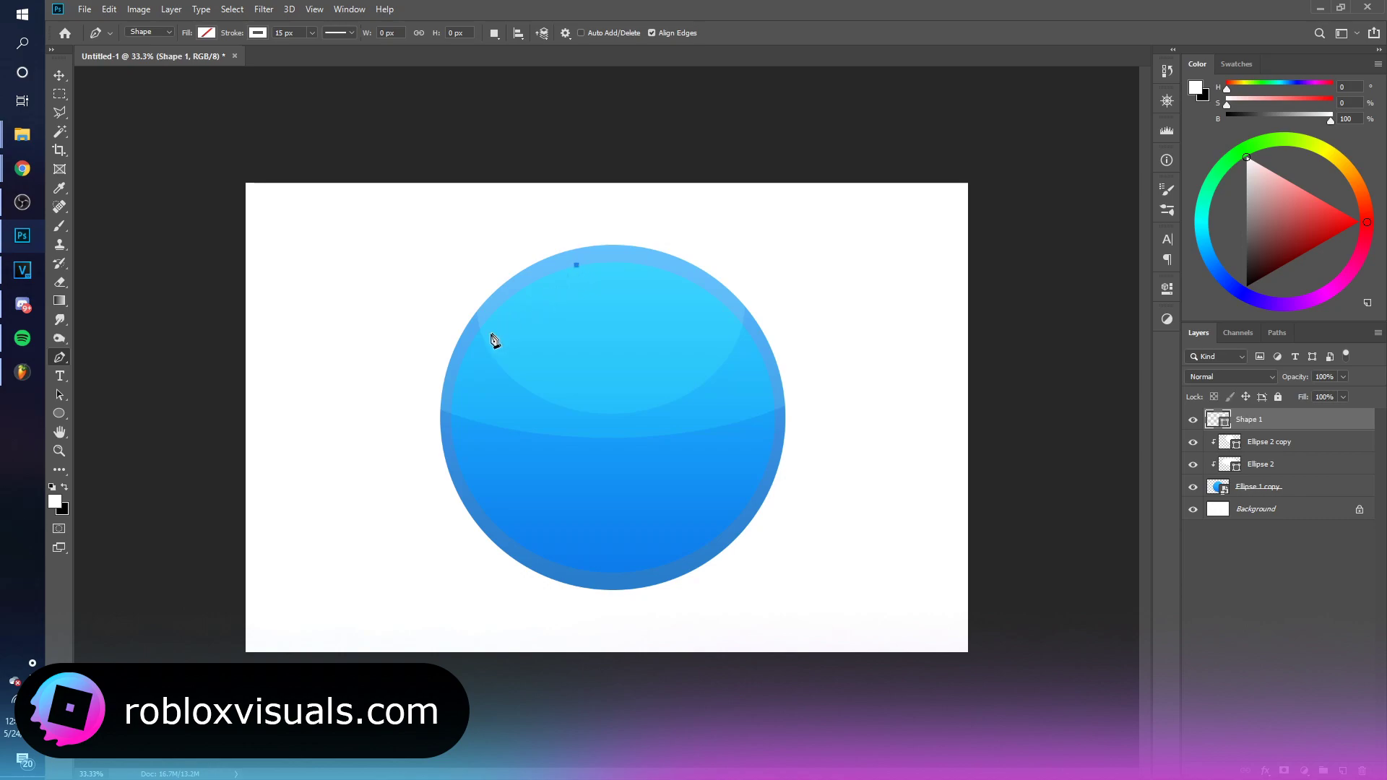
left_click_drag(467, 353, 442, 424)
key("ctrl+z")
left_click(283, 33)
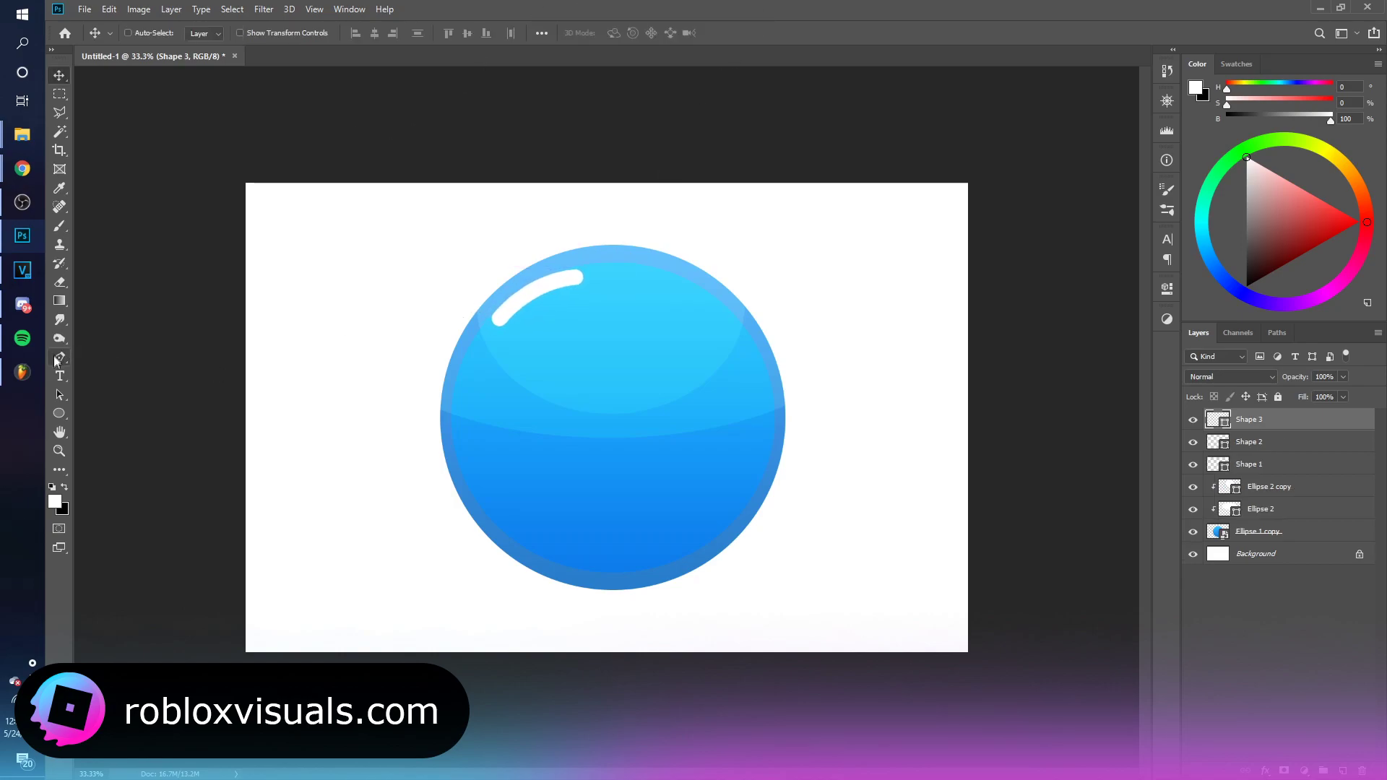
left_click(60, 357)
Step: Pen-draw a white highlight arc along the lower-right edge on a new layer, adjusting stroke width
key("ctrl+shift+alt+n")
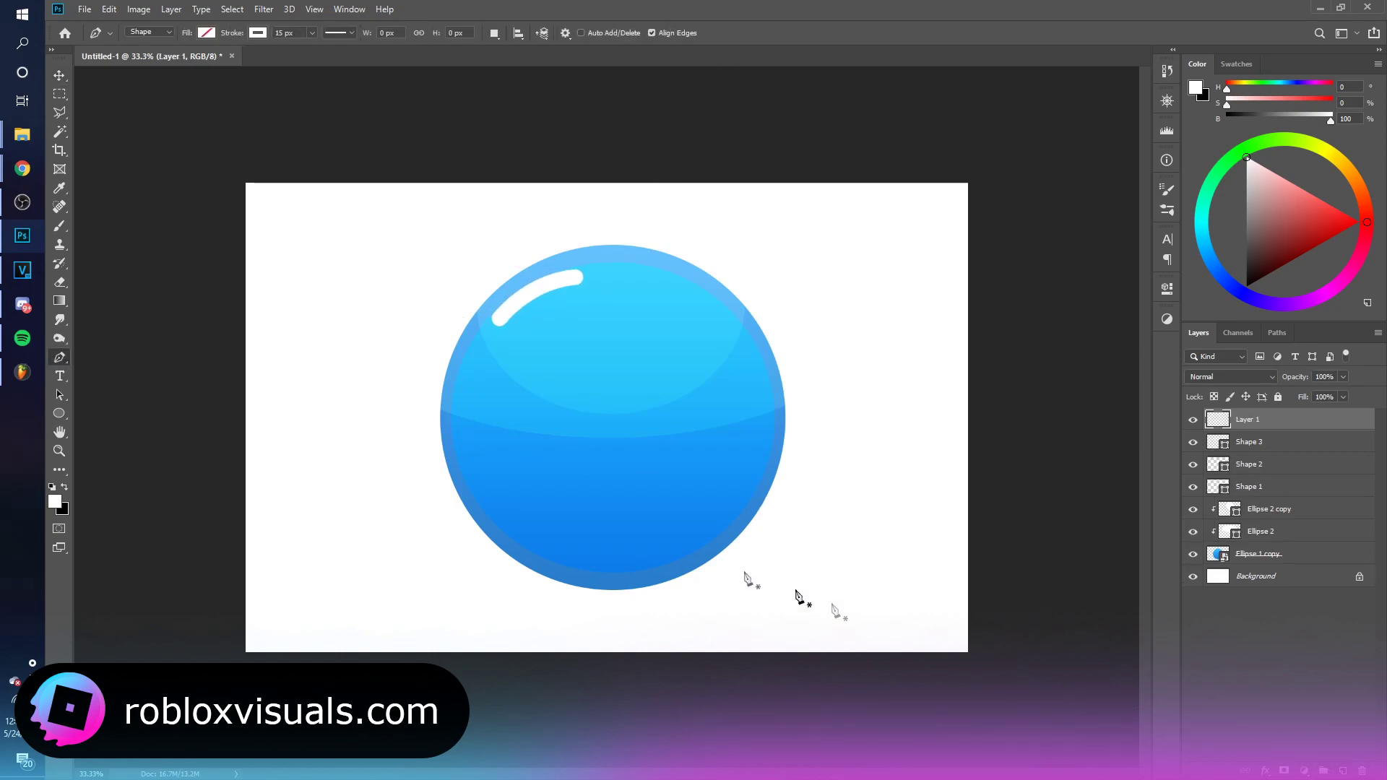
left_click(680, 566)
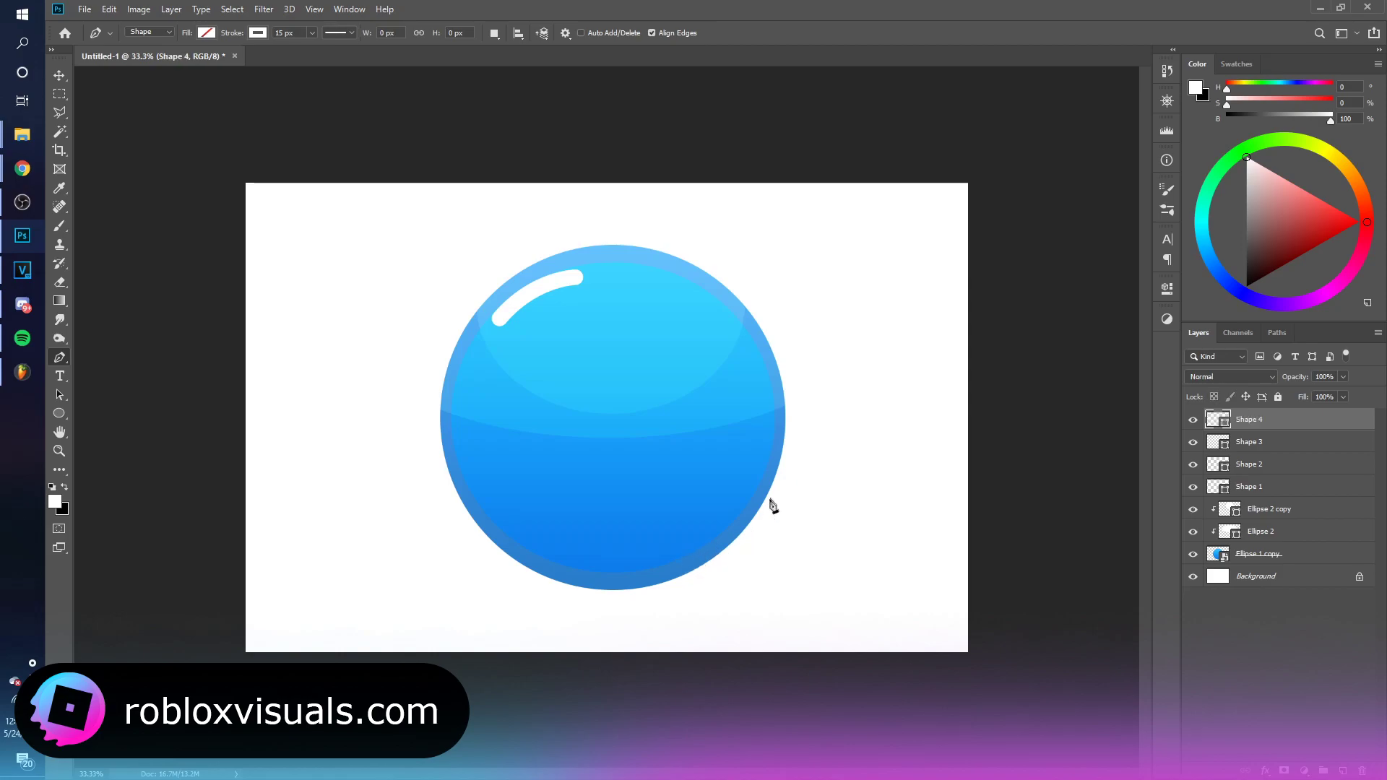
left_click(742, 525)
left_click(743, 512)
key("ctrl+z")
left_click(301, 32)
key("Return")
left_click(741, 524)
key("ctrl+z")
Step: Resize the lower-right and upper-left highlight arcs and nudge the upper-left one into place
key("ctrl+t")
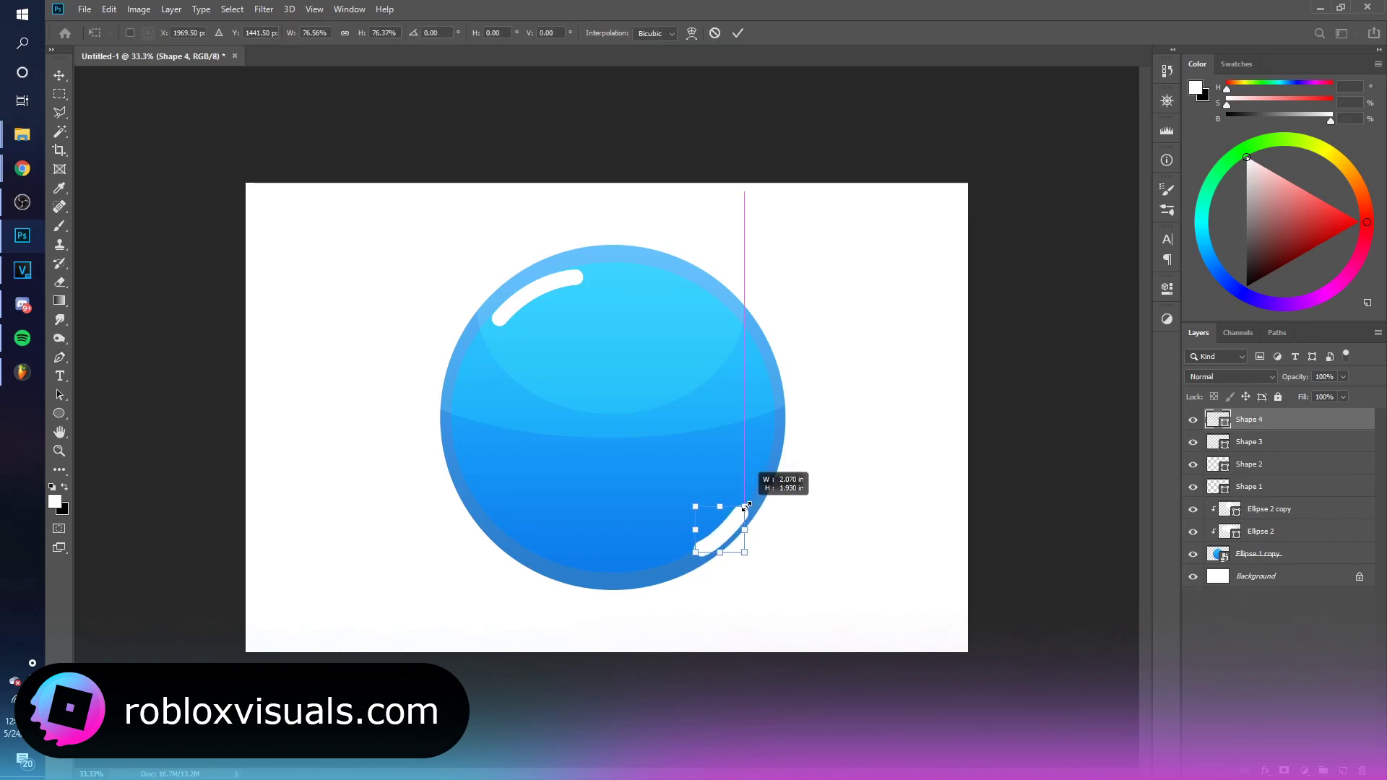
left_click_drag(747, 499, 748, 505)
key("Return")
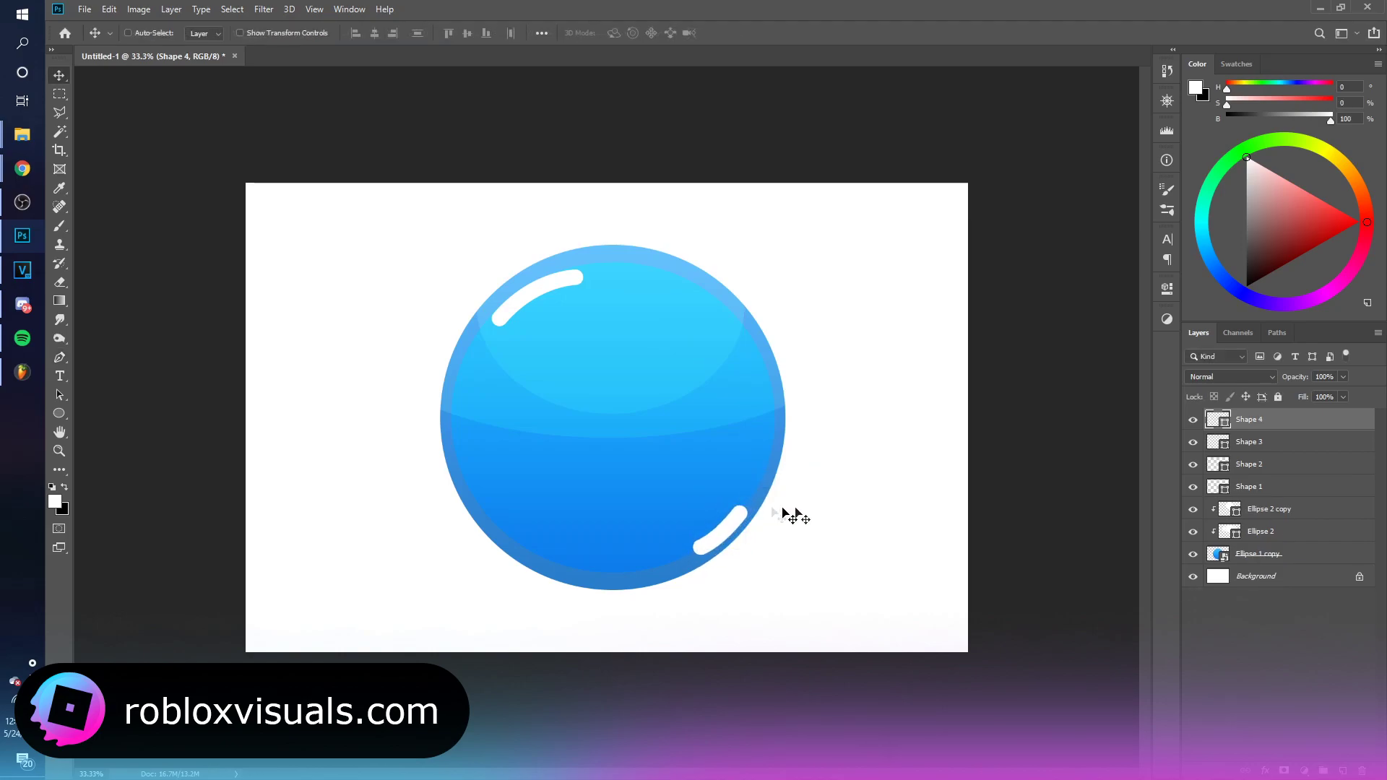
left_click(1279, 444)
key("ctrl+t")
left_click_drag(580, 269, 574, 266)
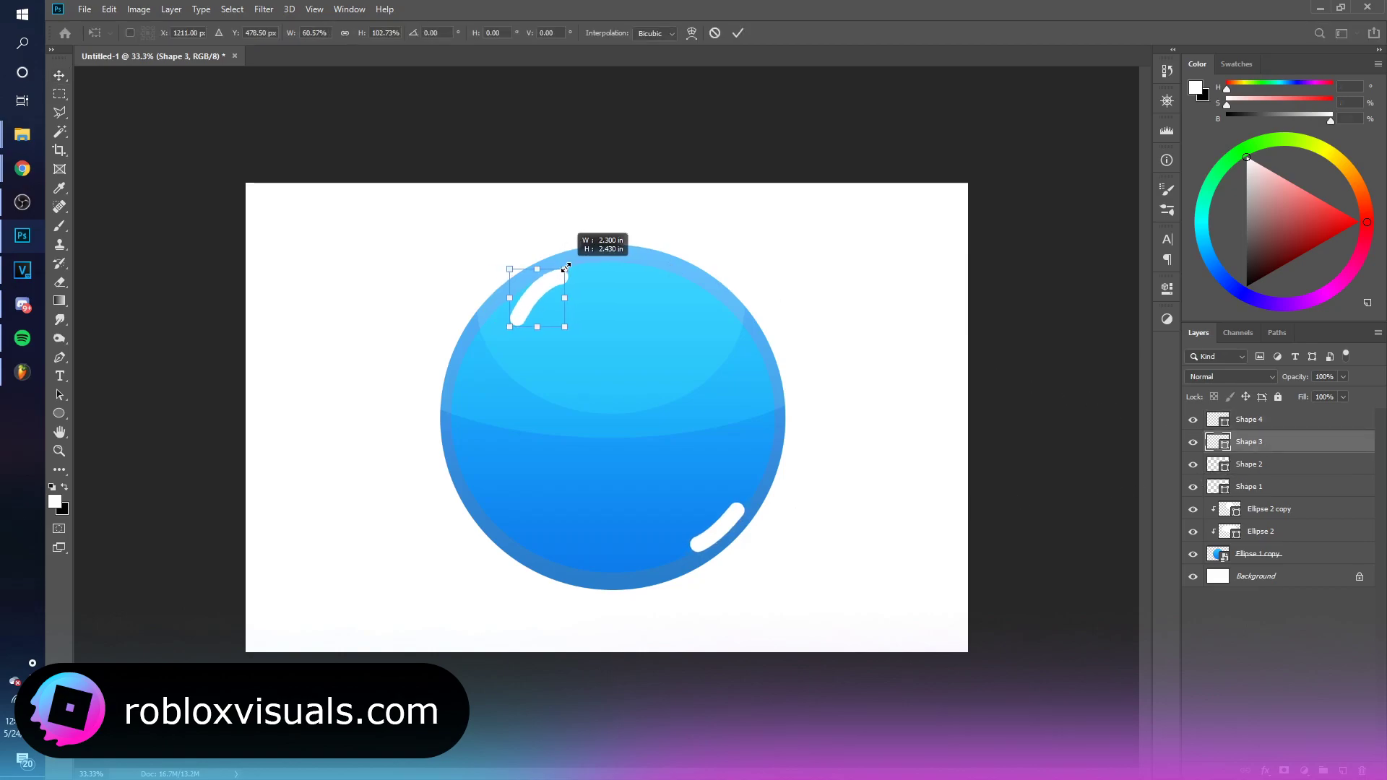
key("Return")
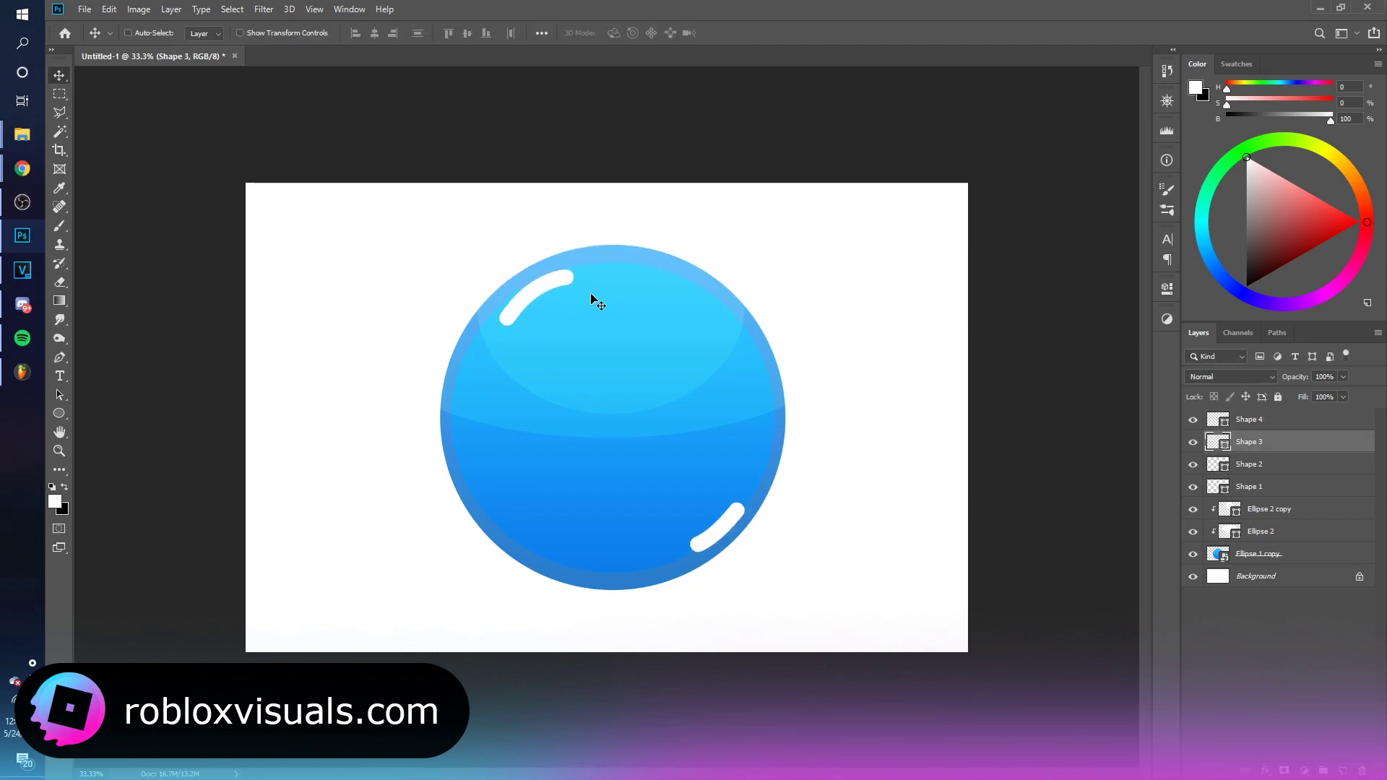
left_click_drag(591, 301, 567, 300)
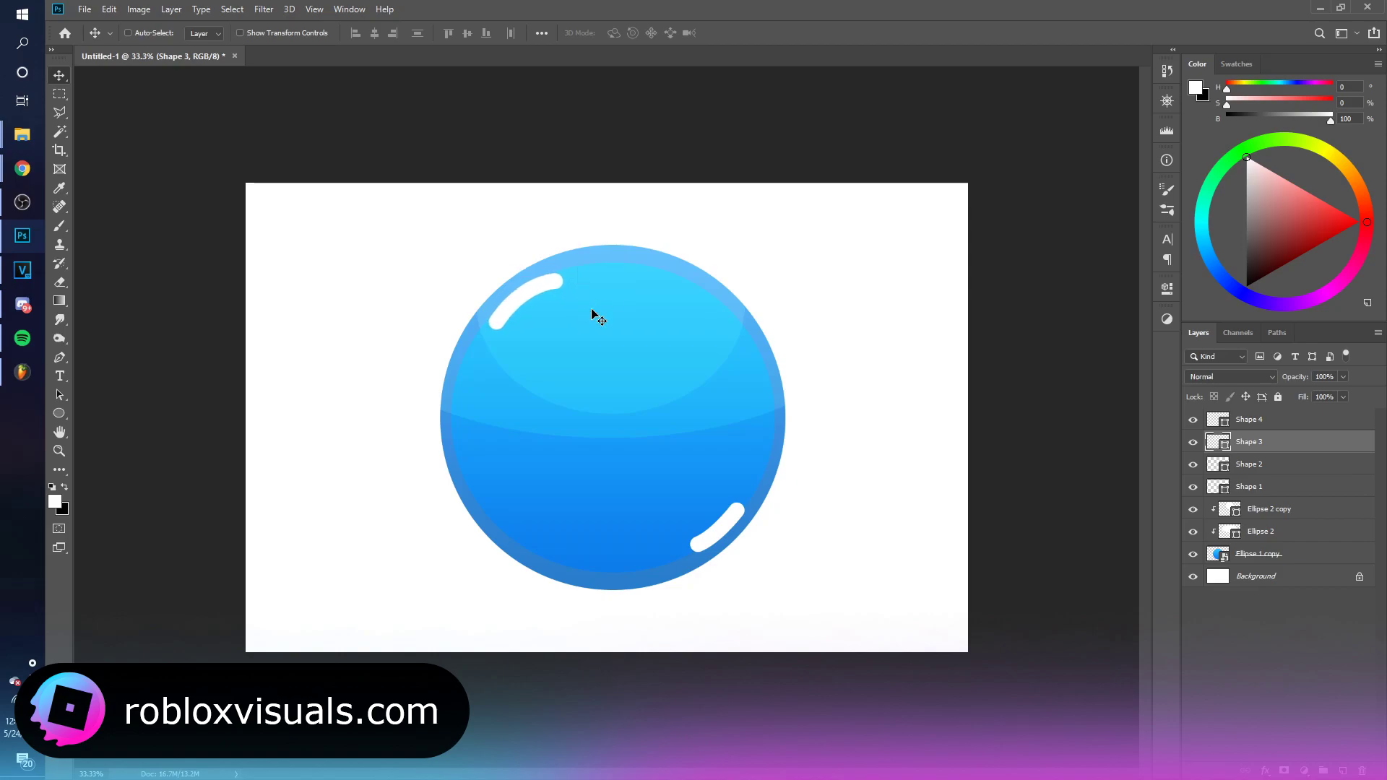
Step: Add a thick Stroke layer style to the base circle
left_click(1193, 554)
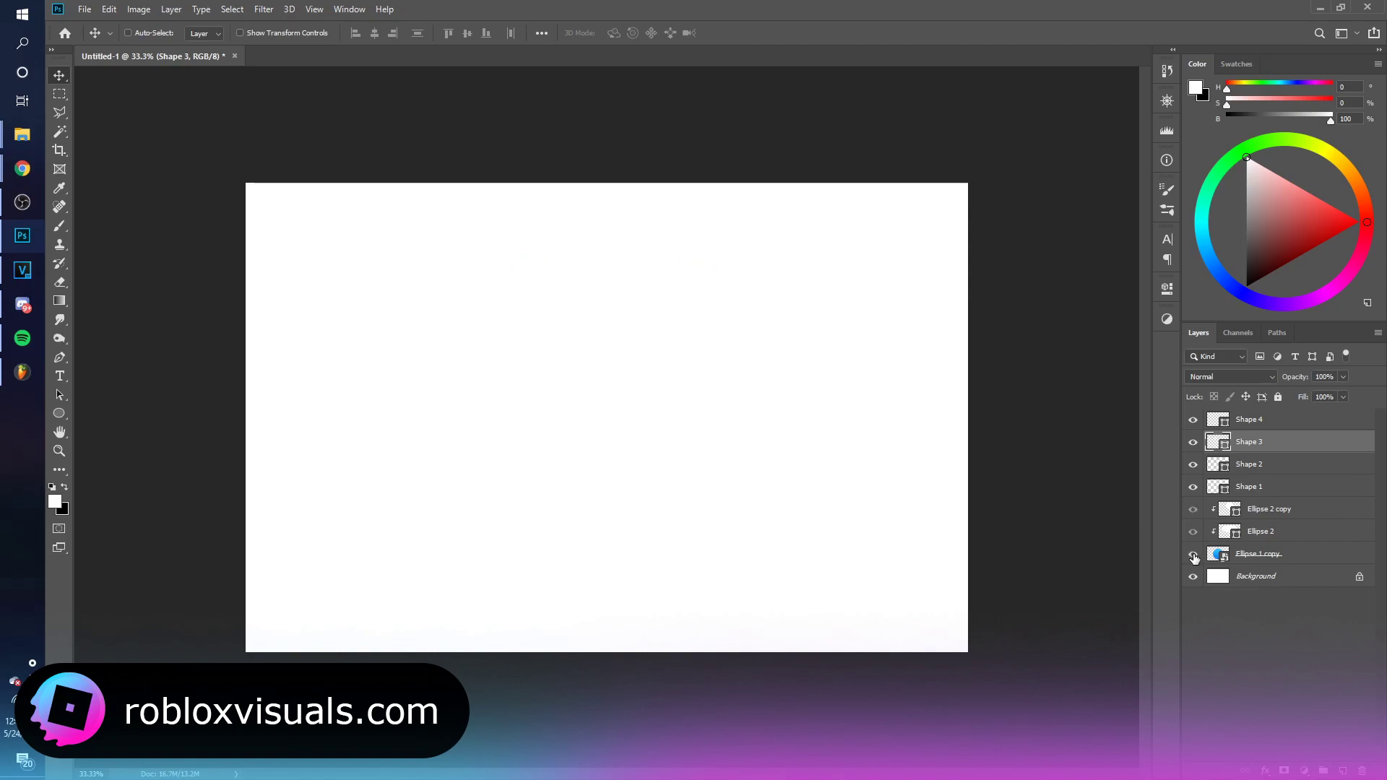
double_click(1333, 553)
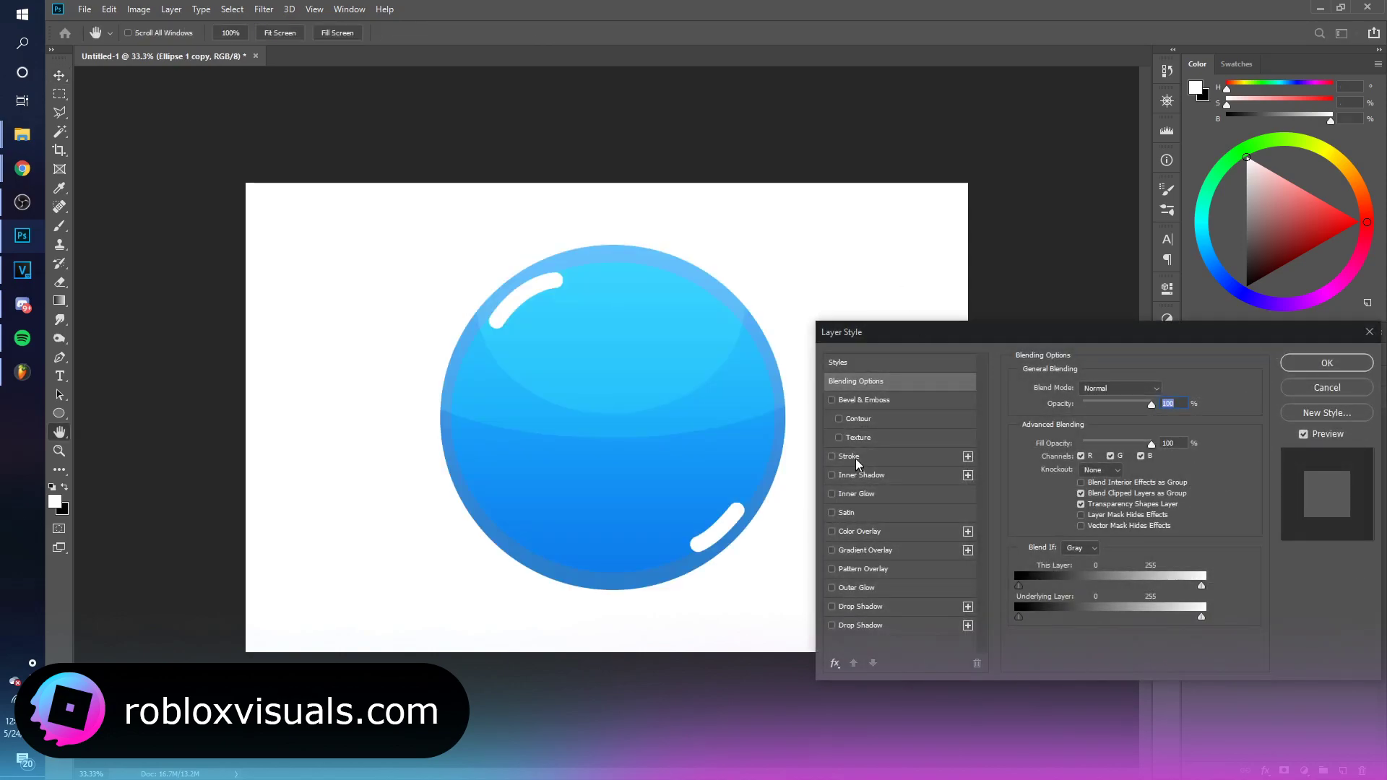
left_click(855, 459)
left_click_drag(1072, 385, 1074, 384)
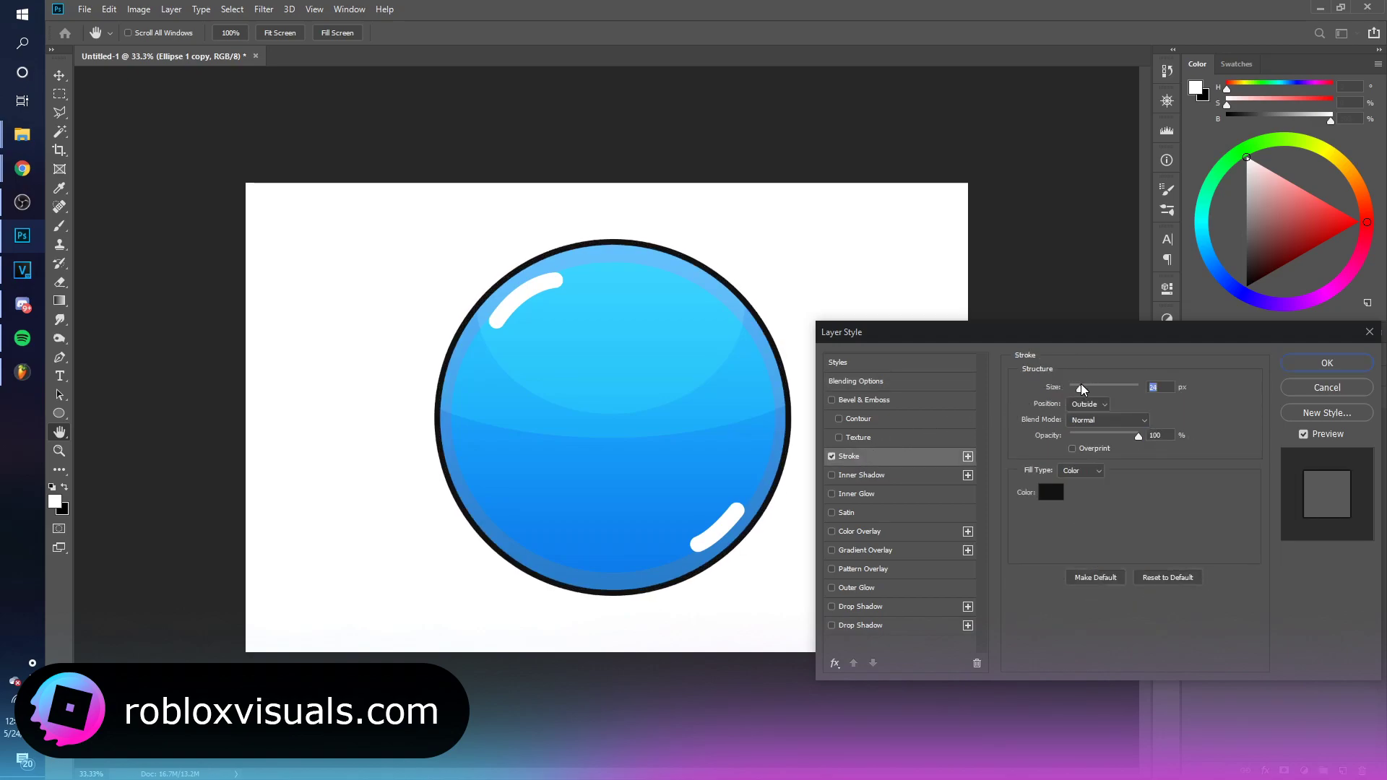
Step: Color the stroke a dark navy sampled from the ball's blue, then apply it
left_click(1050, 493)
left_click(736, 407)
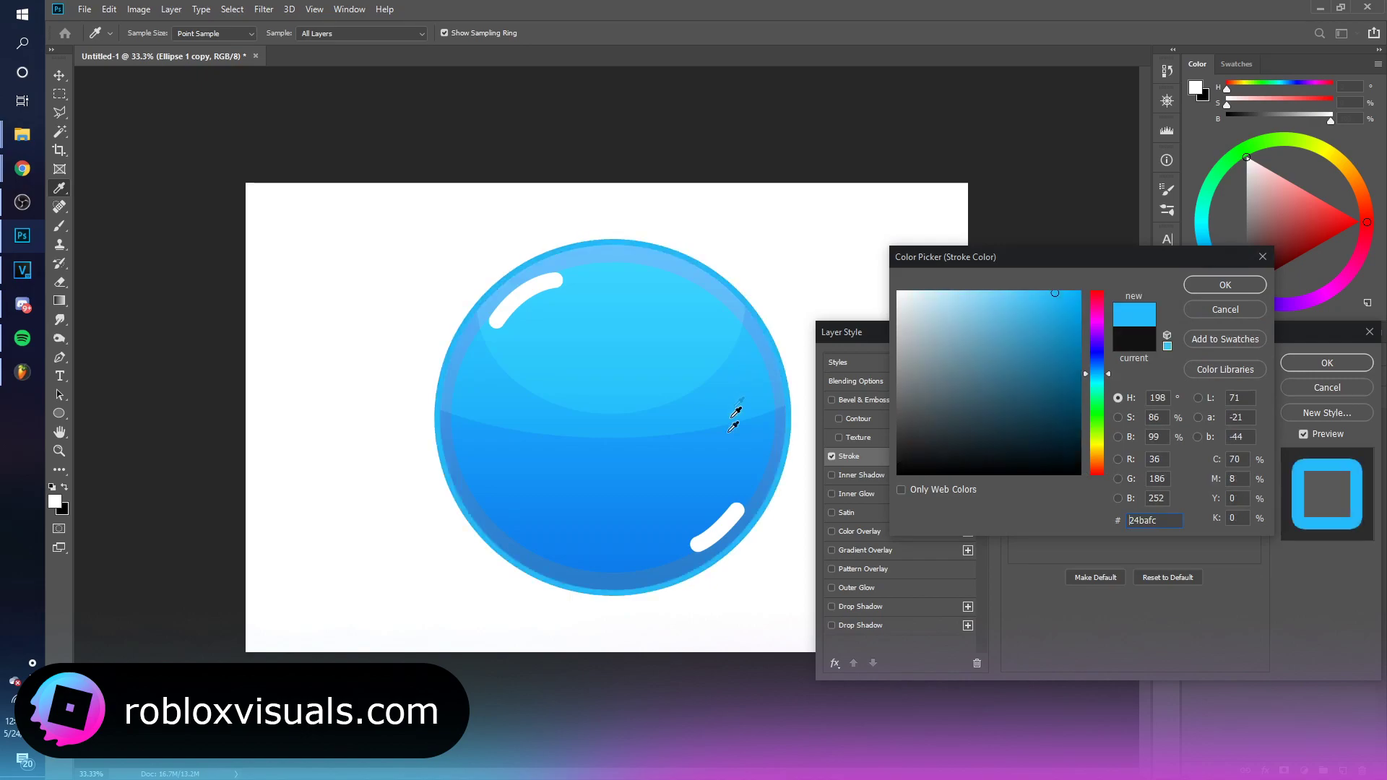
left_click_drag(1058, 336, 1054, 414)
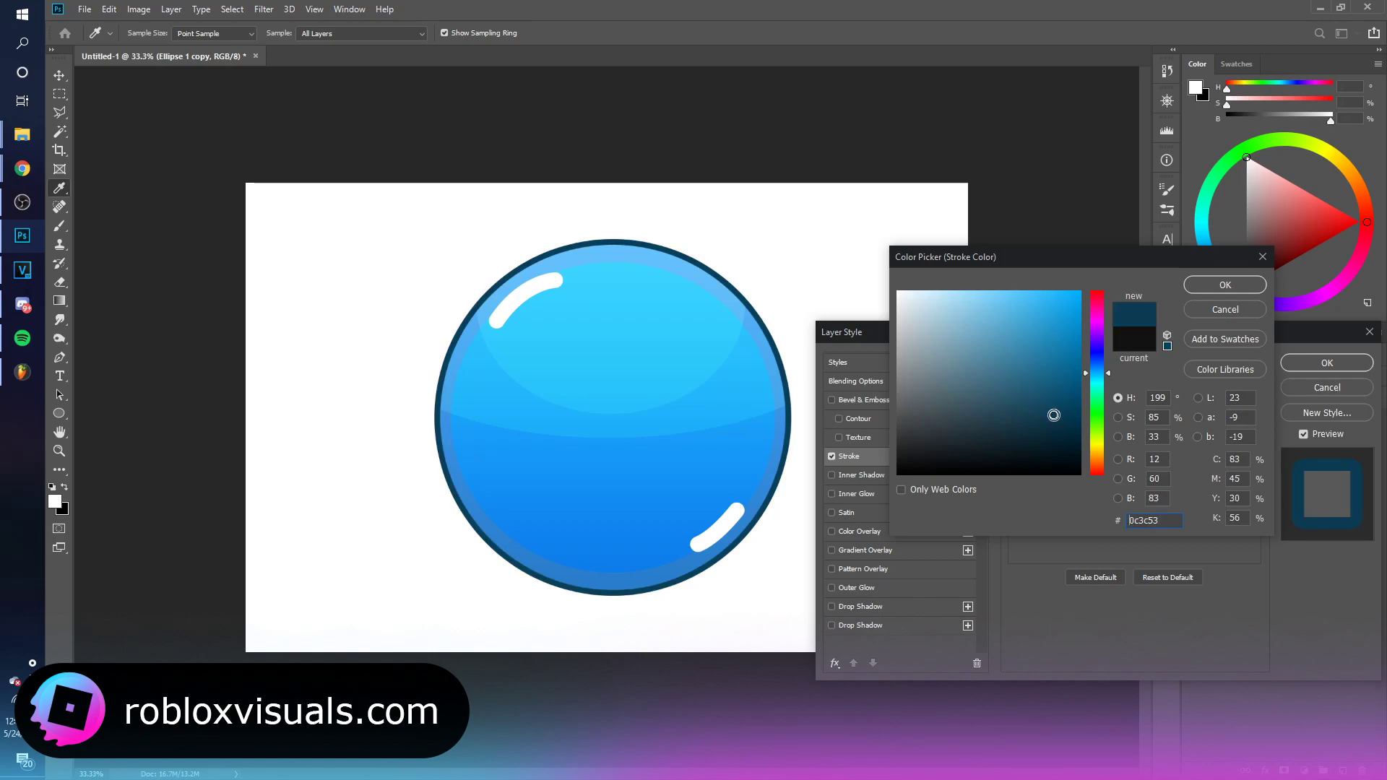
left_click_drag(1054, 416, 1057, 407)
left_click(1258, 286)
left_click(1327, 363)
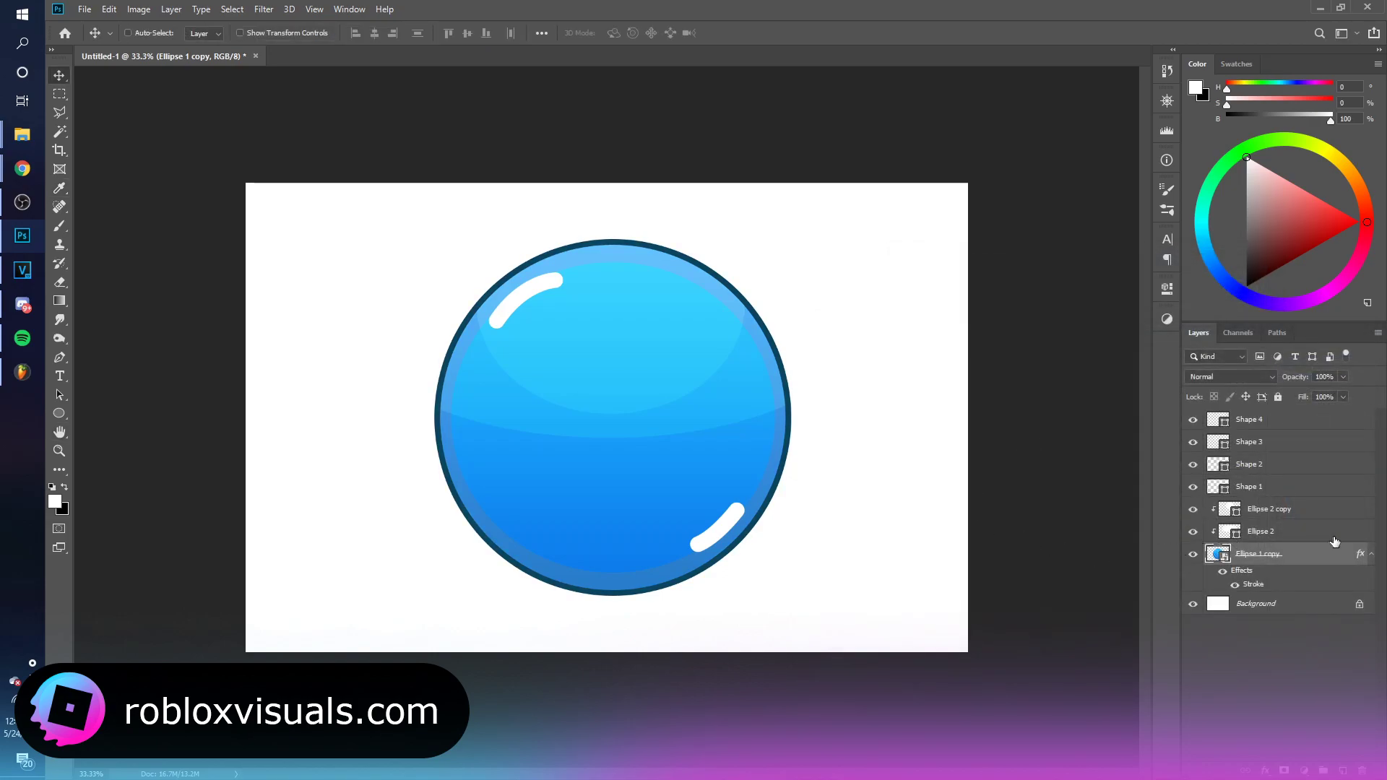
Step: Group all layers from the top highlight to the base circle, then duplicate, merge and hide the original
left_click(1369, 554)
left_click(1275, 428)
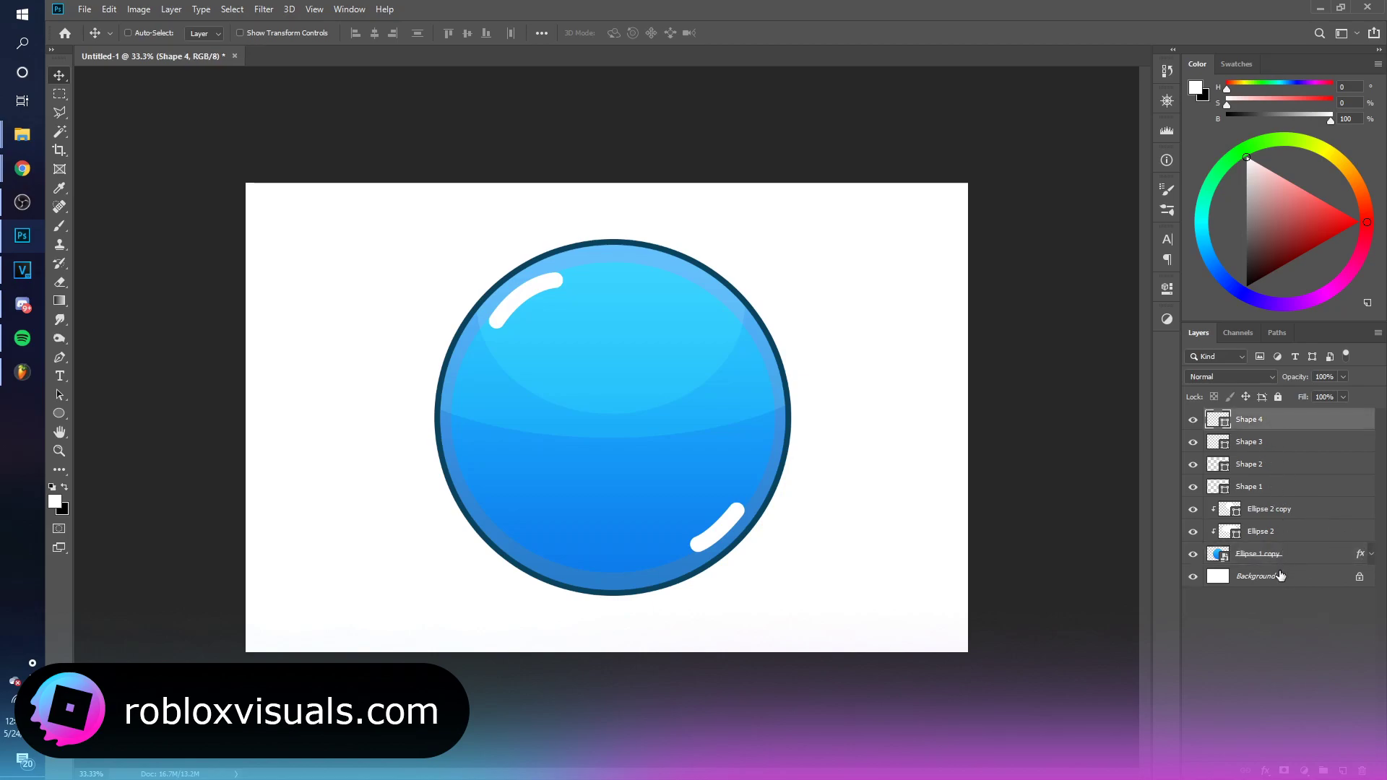
left_click(1283, 559, "shift")
key("ctrl+g")
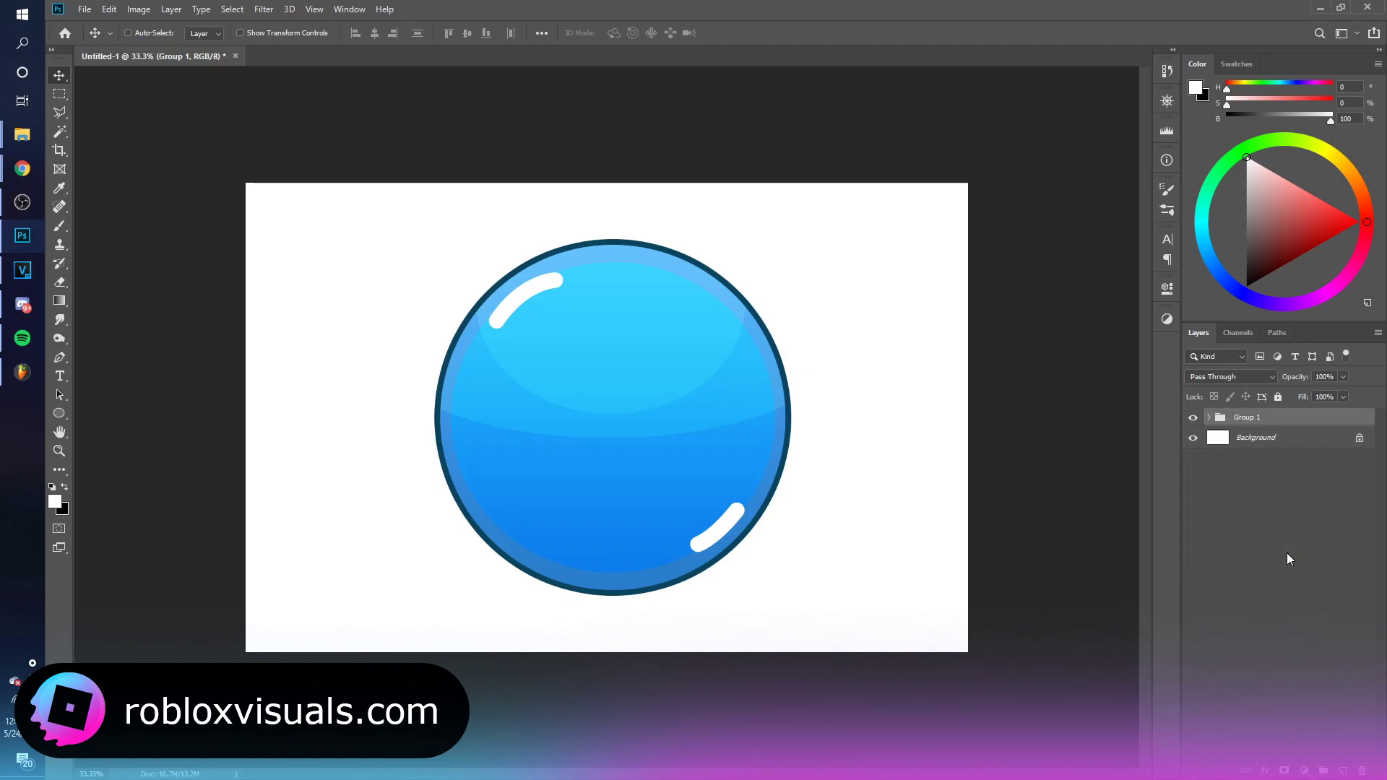
key("ctrl+j")
key("ctrl+e")
left_click(1193, 439)
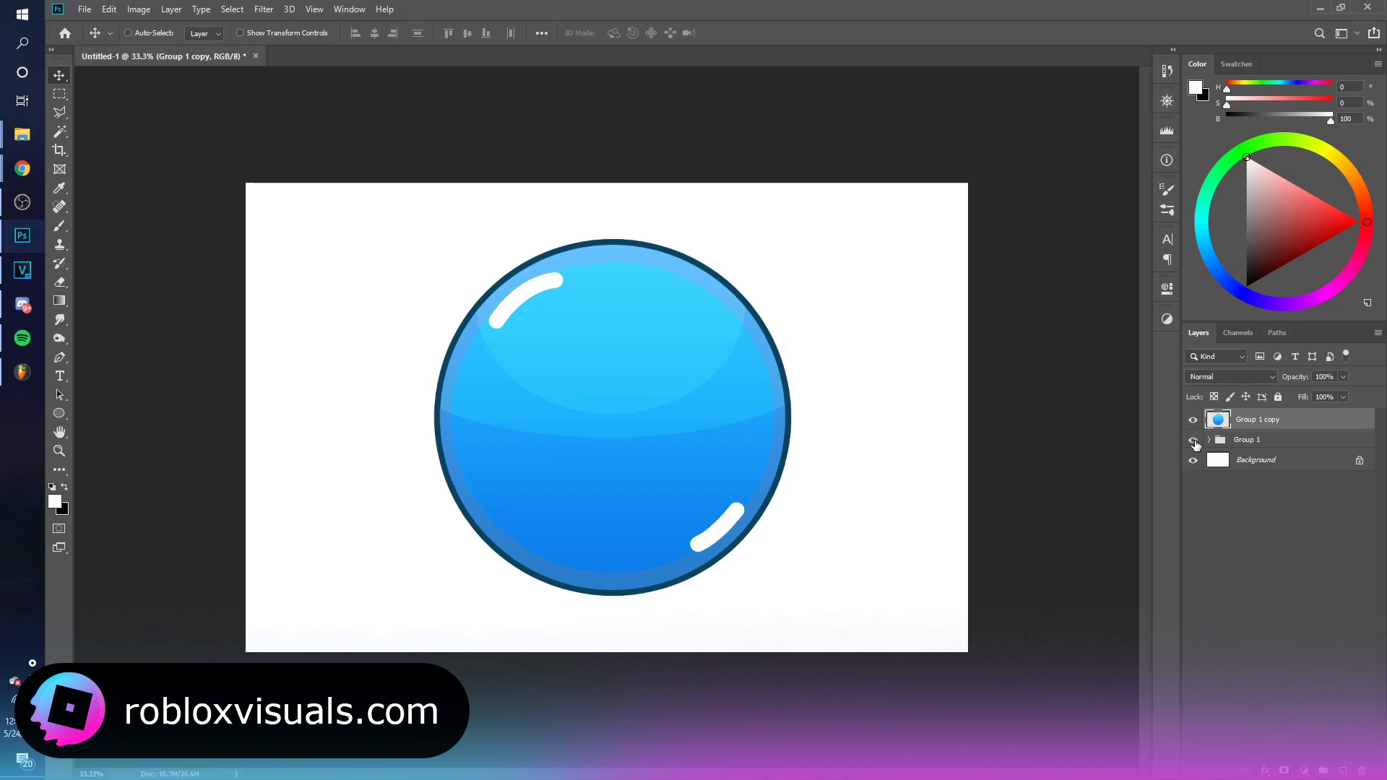
mouse_move(804, 424)
left_mouse_down()
mouse_move(865, 383)
mouse_move(769, 419)
left_mouse_up()
Step: Give the merged ball a reversed Foreground to Background Gradient Overlay in Overlay mode
double_click(1327, 421)
left_click(892, 549)
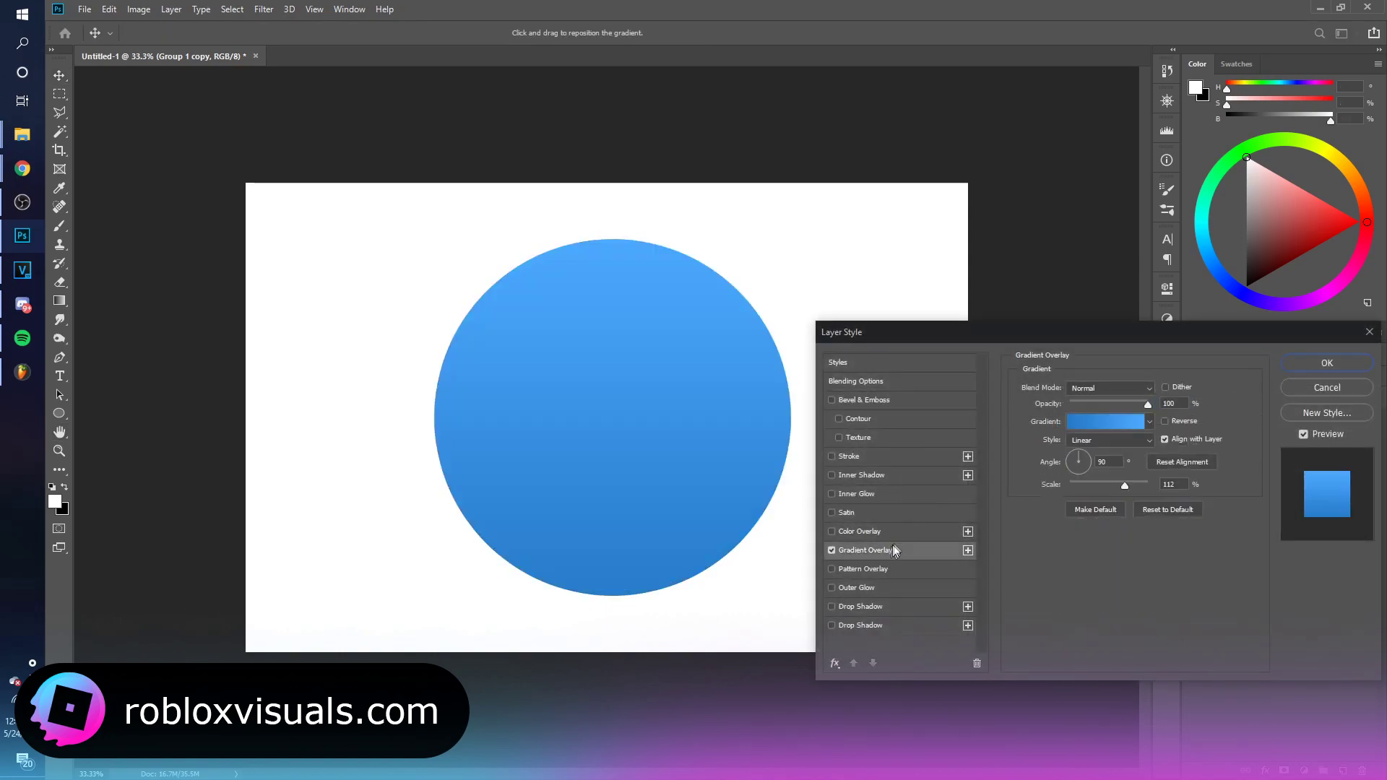
left_click(1104, 417)
left_click(999, 218)
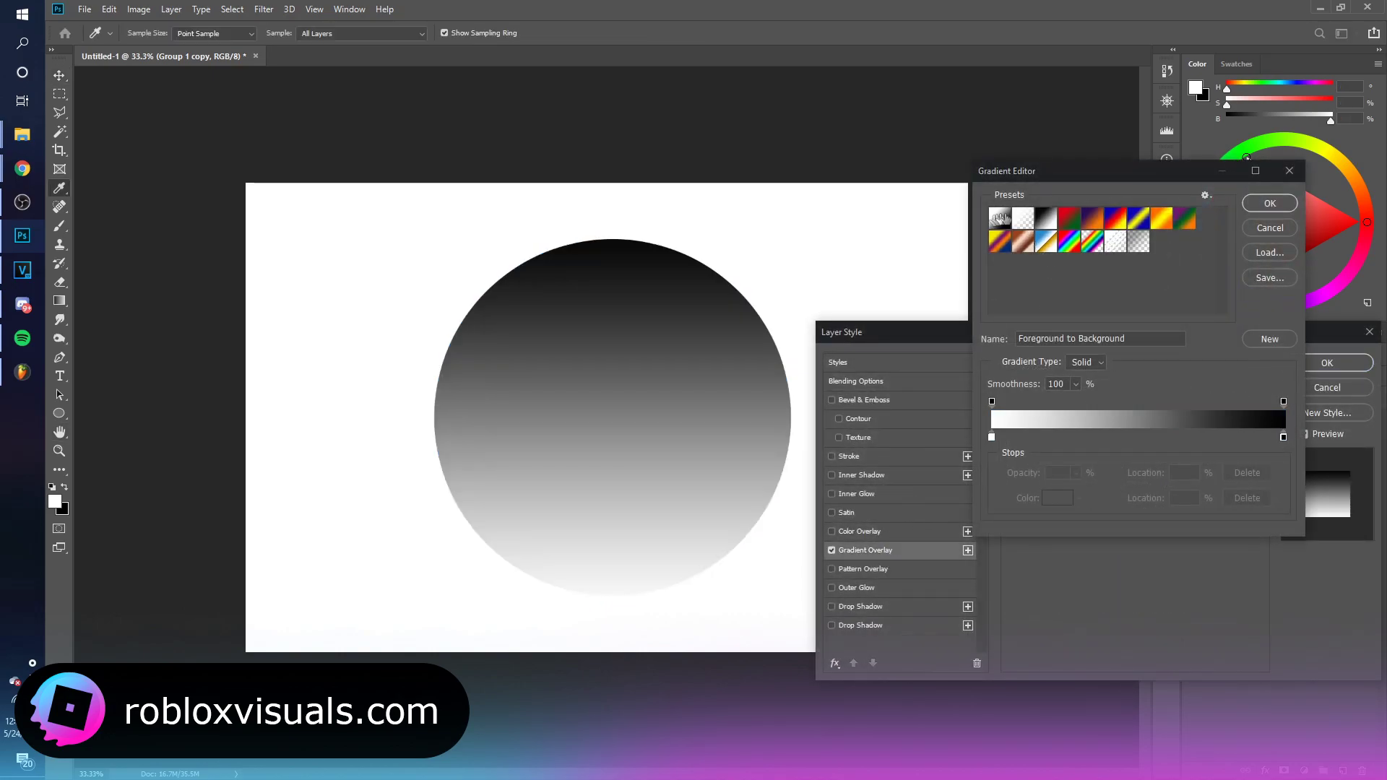
left_click(1270, 203)
left_click(1166, 421)
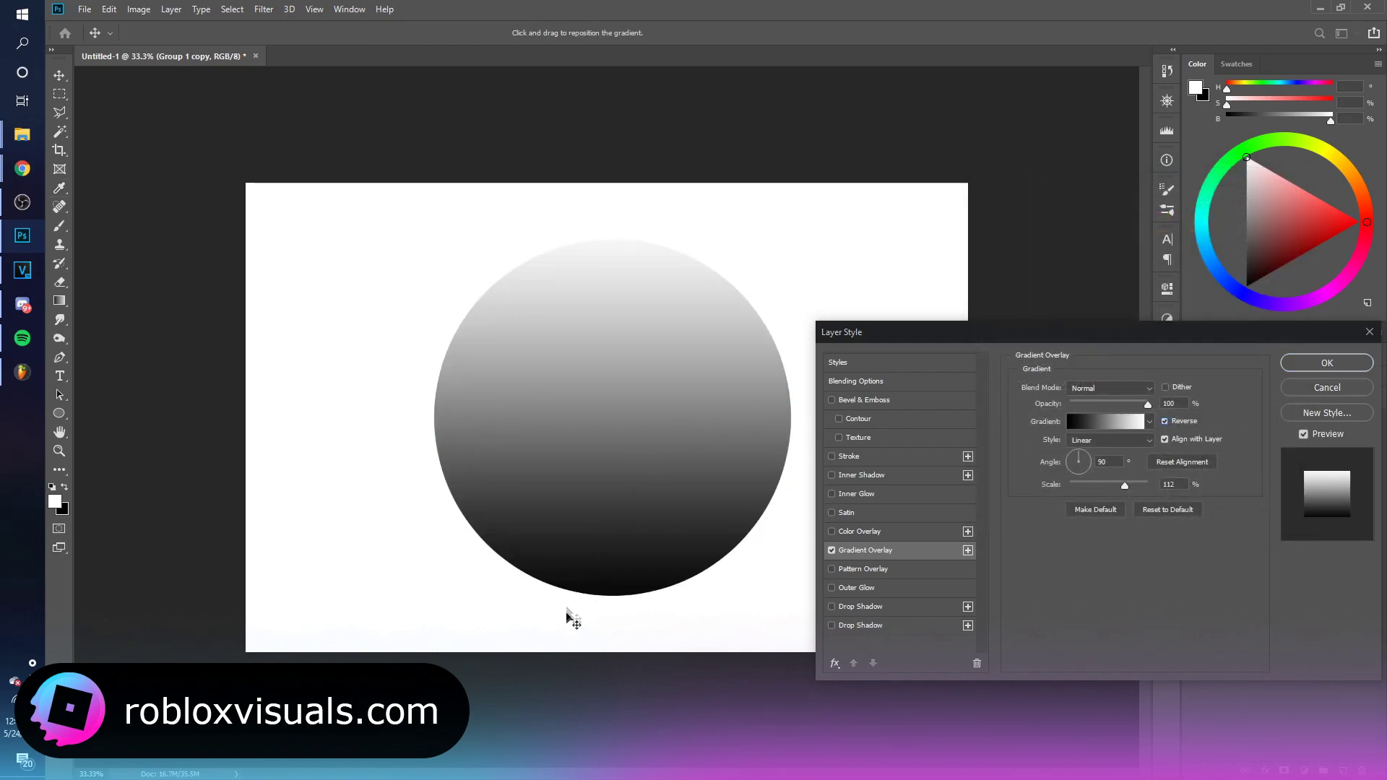
left_click(1111, 388)
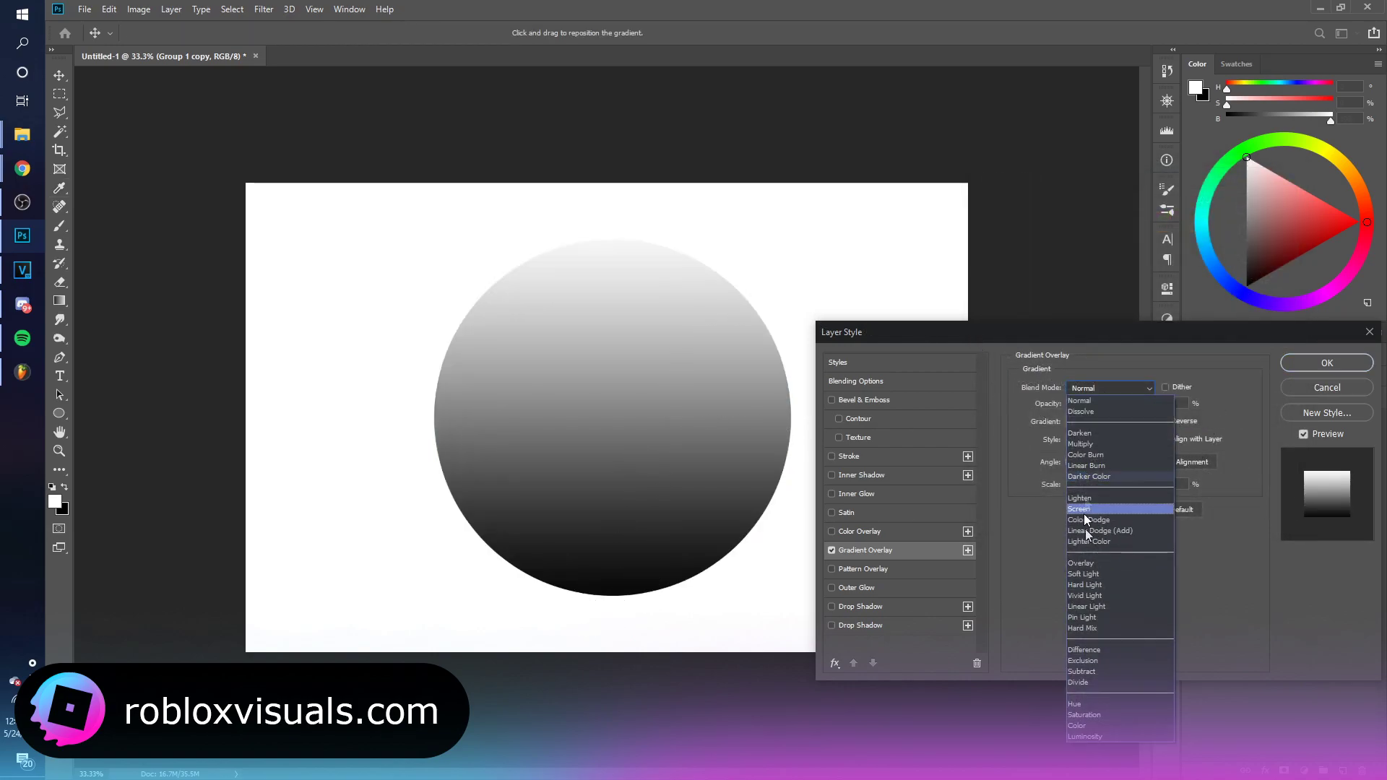
left_click(1082, 563)
mouse_move(1141, 409)
left_mouse_down()
mouse_move(1077, 407)
mouse_move(1140, 409)
left_mouse_up()
left_click(1327, 363)
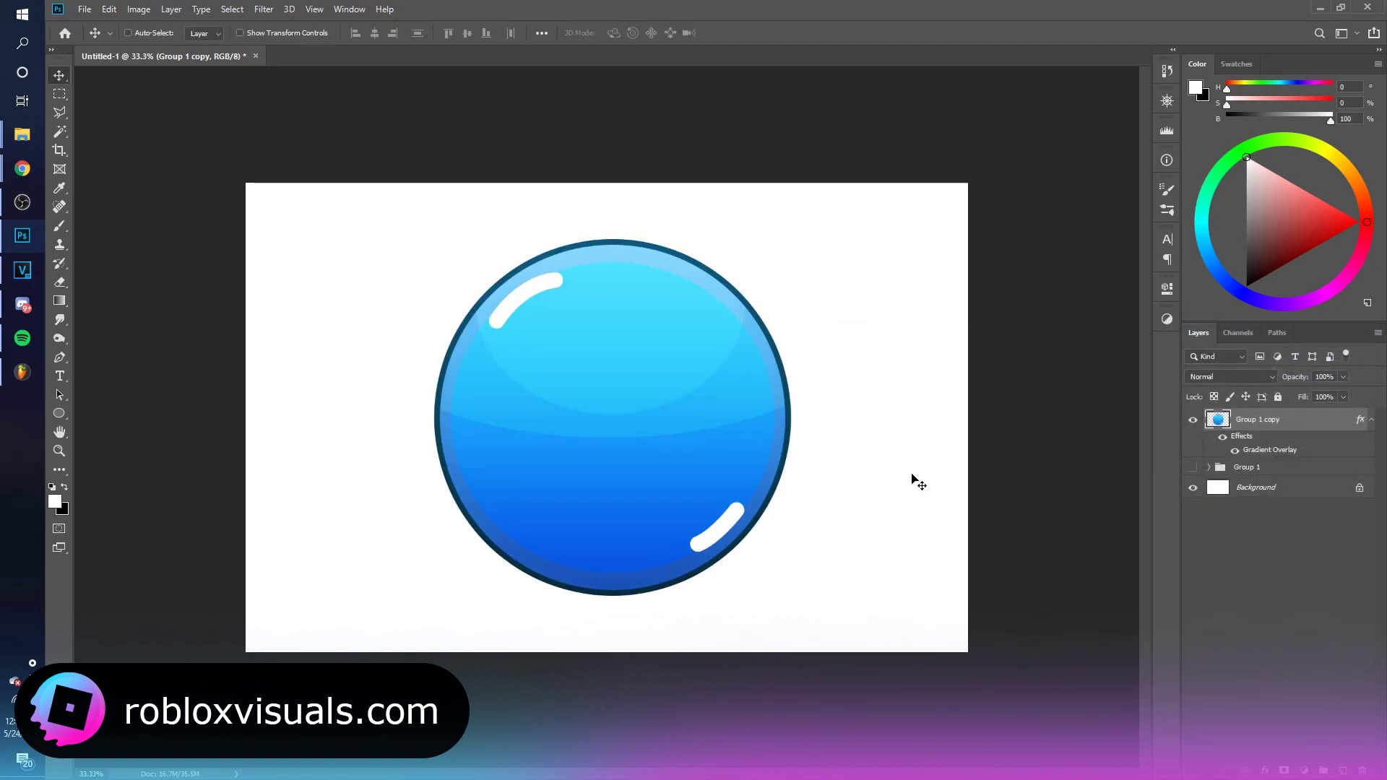
left_click(1371, 420)
Step: Nudge the glossy ball slightly left on the canvas
left_click_drag(618, 485, 700, 473)
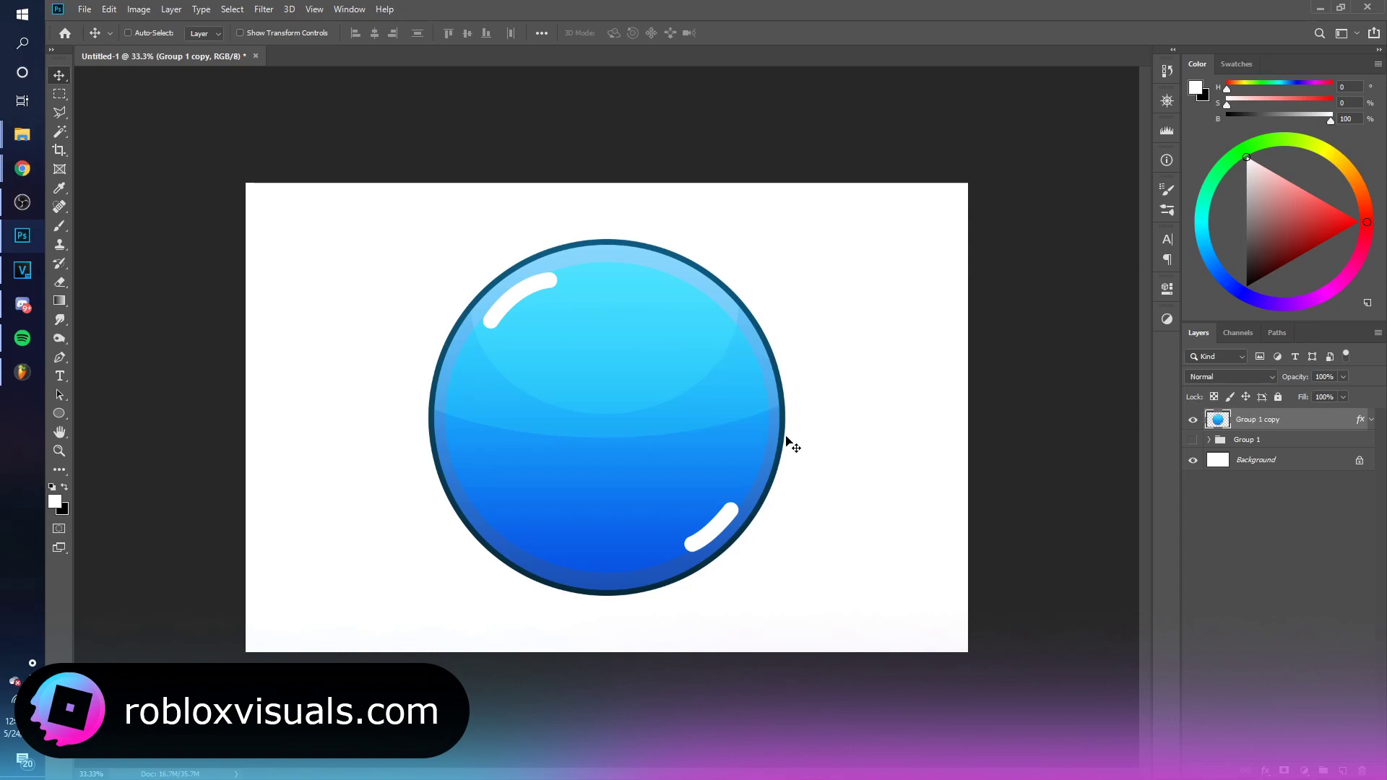
key("ctrl+u")
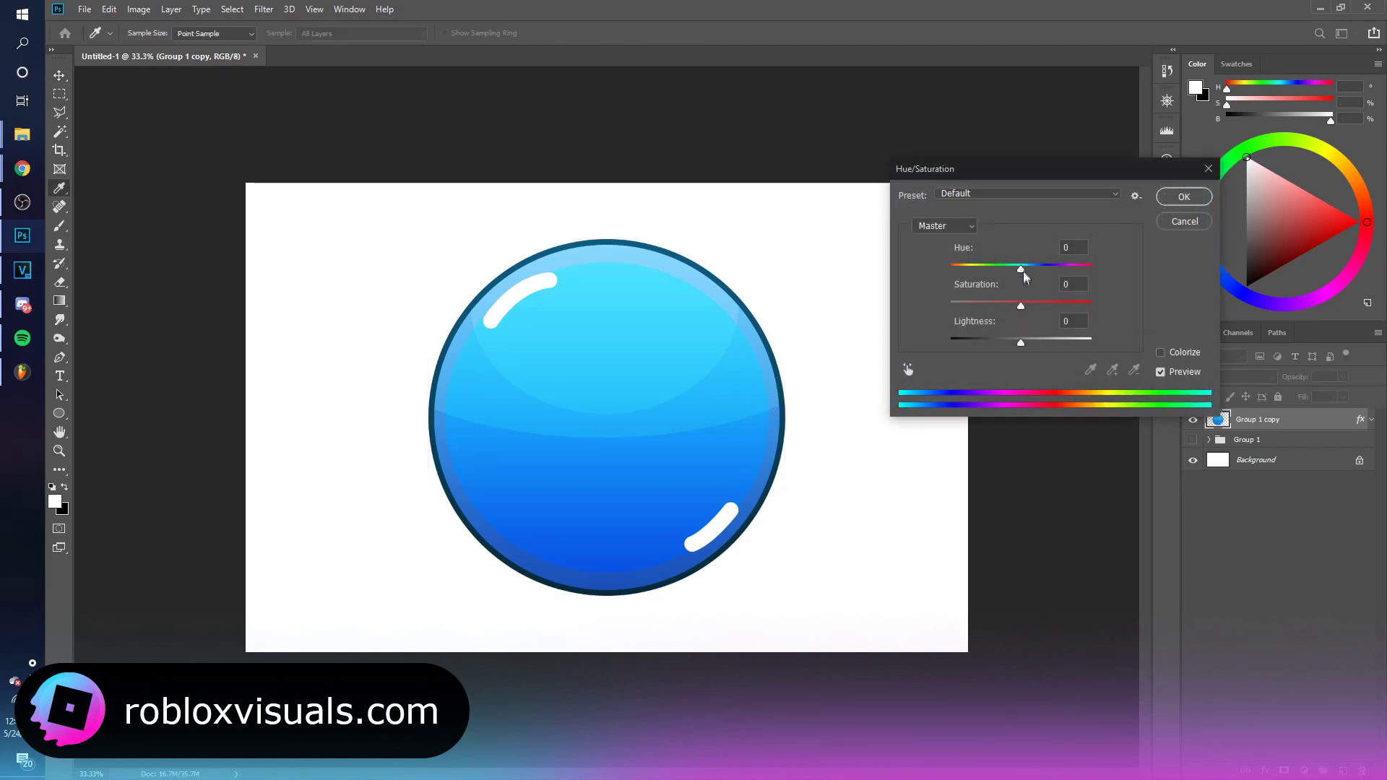
Step: Preview hues toward magenta on the ball, then recolour the copied button green with Hue/Saturation
mouse_move(1020, 265)
left_mouse_down()
mouse_move(1071, 268)
mouse_move(944, 269)
mouse_move(1088, 268)
left_mouse_up()
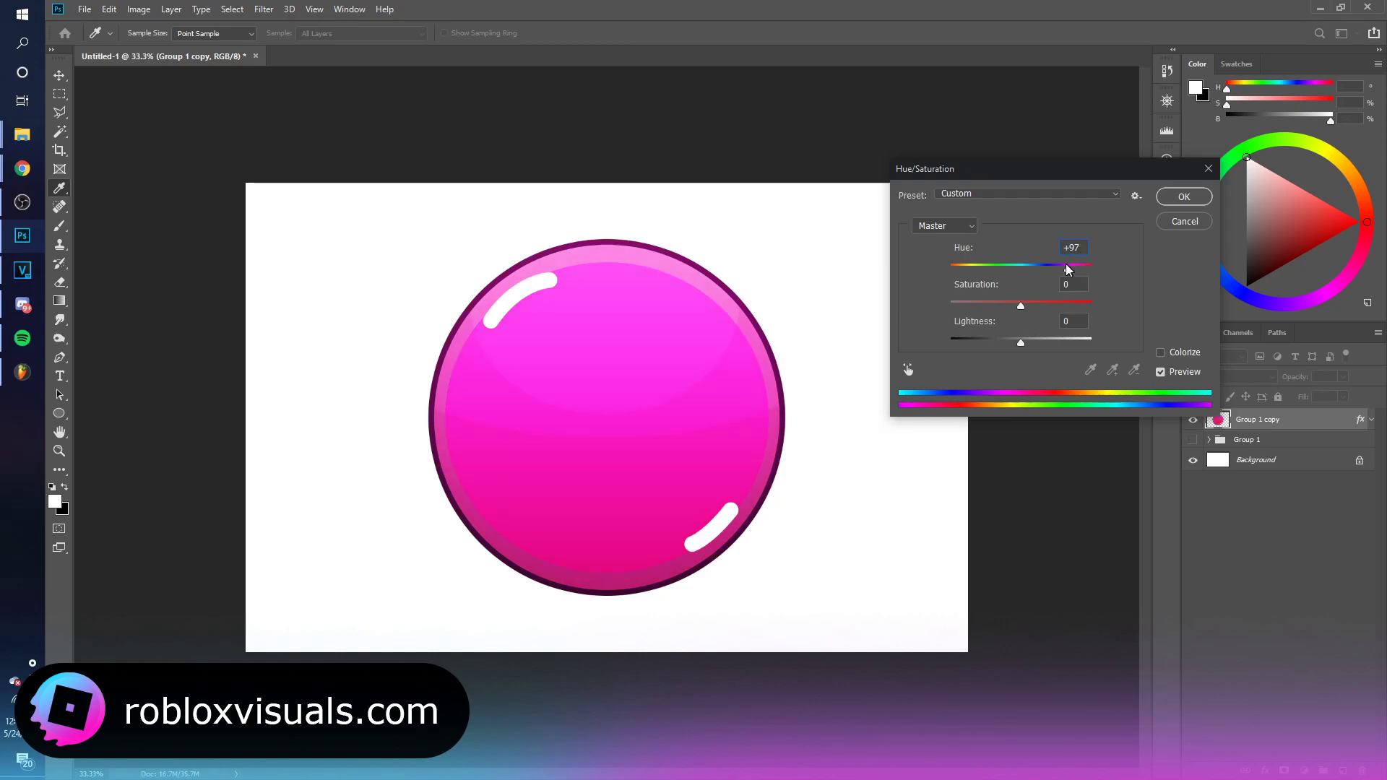
mouse_move(1088, 268)
left_mouse_down()
mouse_move(949, 268)
mouse_move(994, 265)
left_mouse_up()
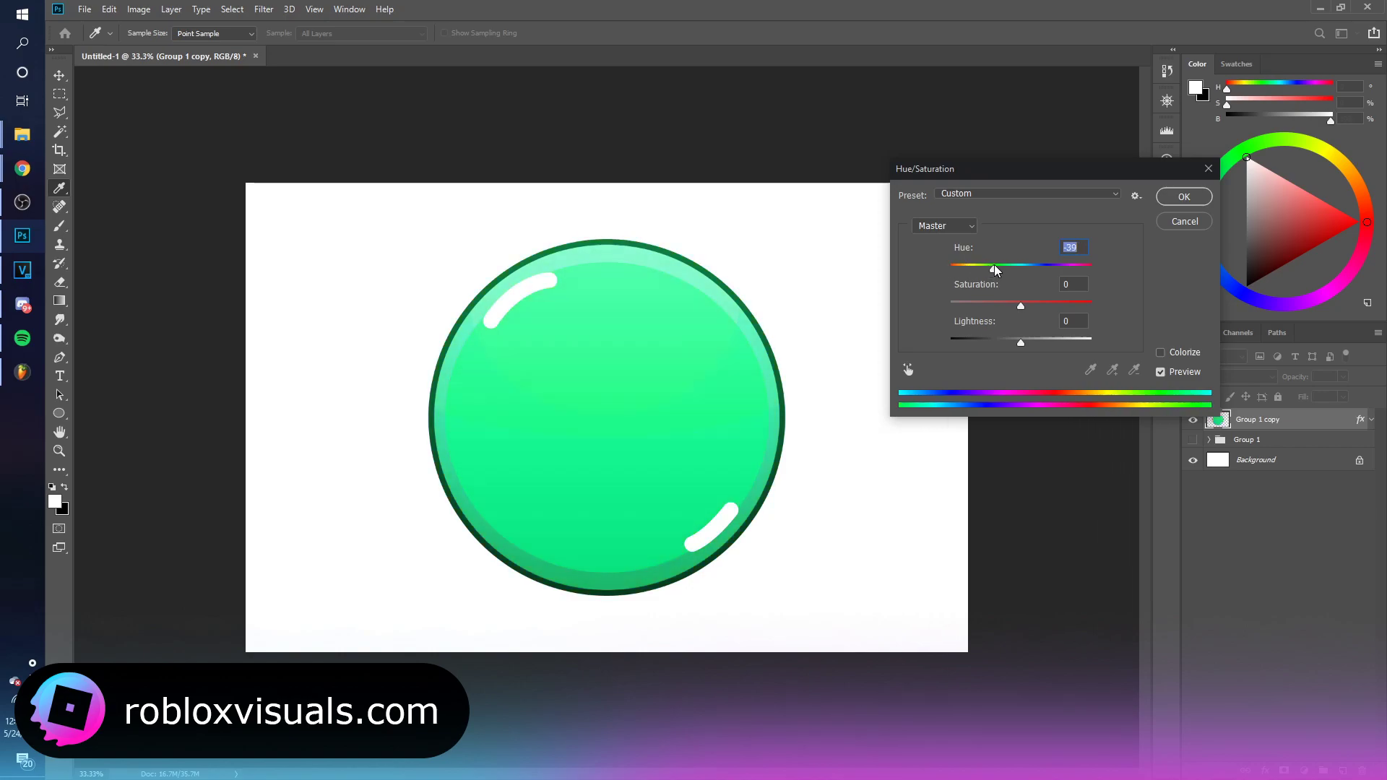
left_click_drag(923, 394, 930, 397)
key("ctrl+u")
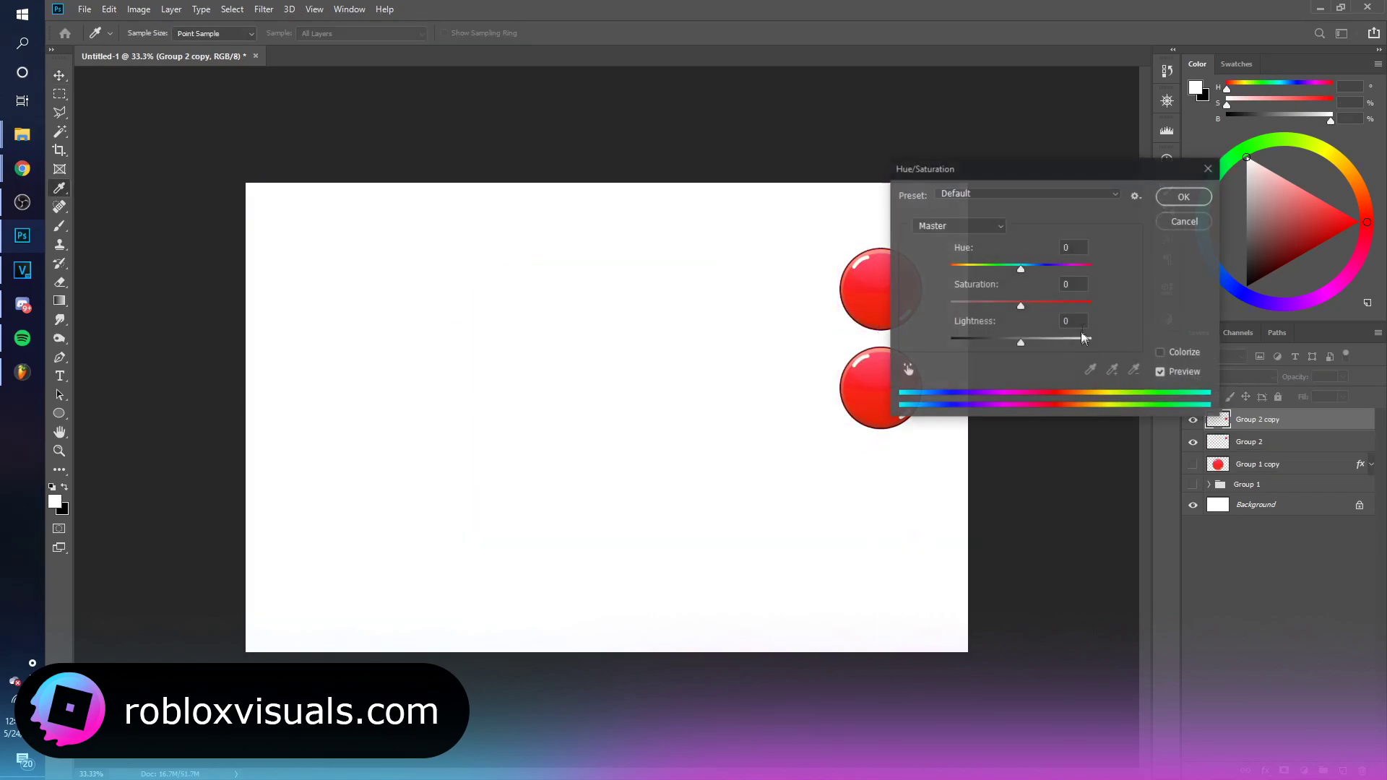
left_click_drag(1020, 264, 1067, 269)
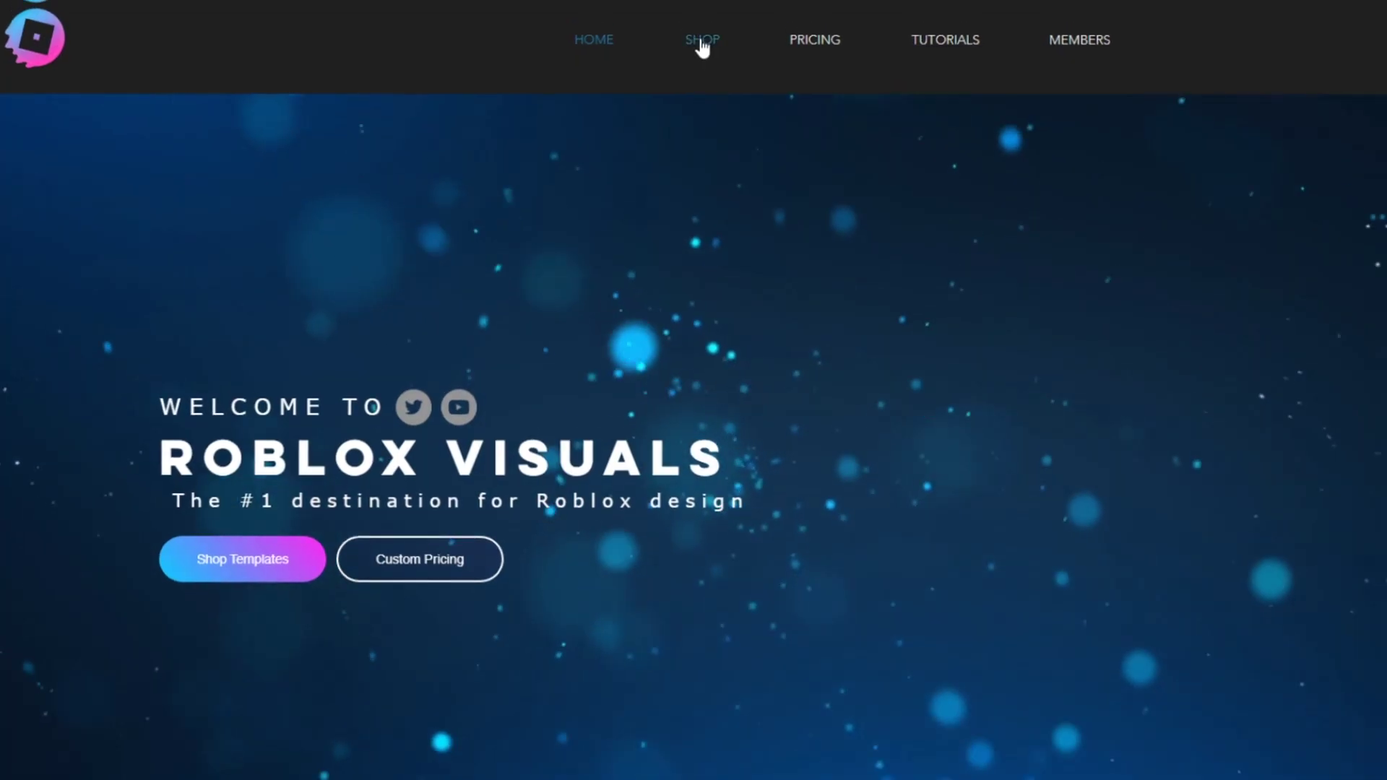
Step: Open the dark theme shooter UI product page from the robloxvisuals.com shop
left_click(721, 33)
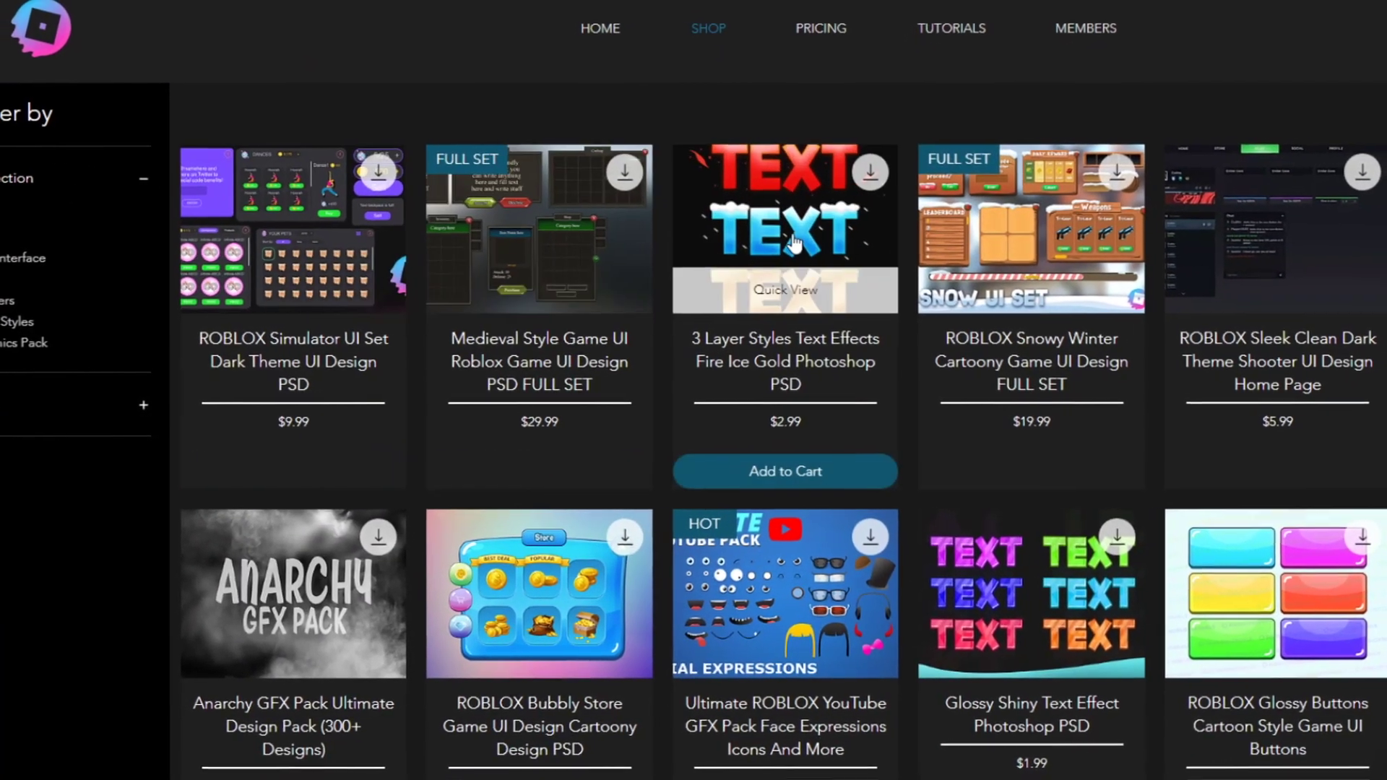
left_click(1264, 280)
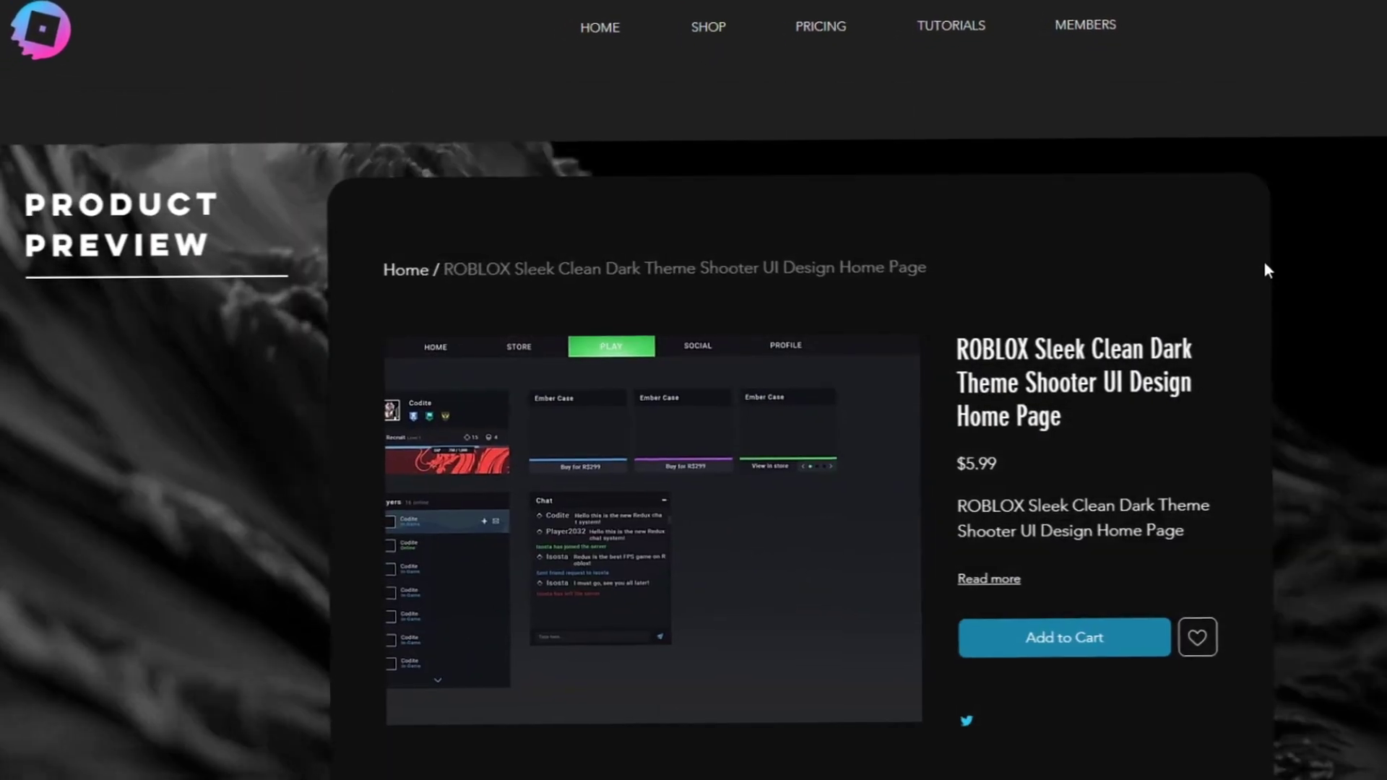